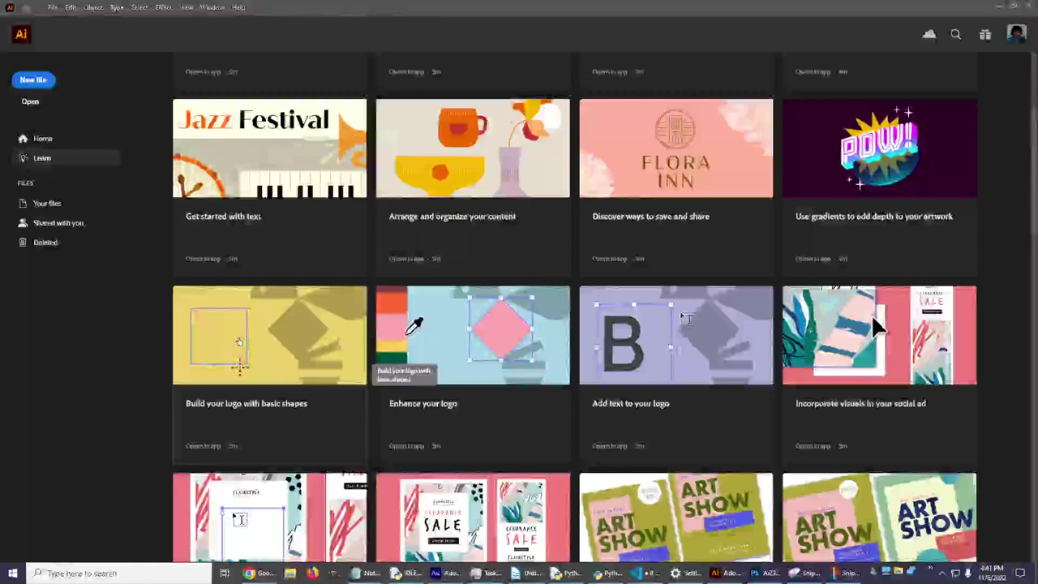
# Open the 'Build your logo with basic shapes' tutorial from the Learn page.
pyautogui.click(239, 342)
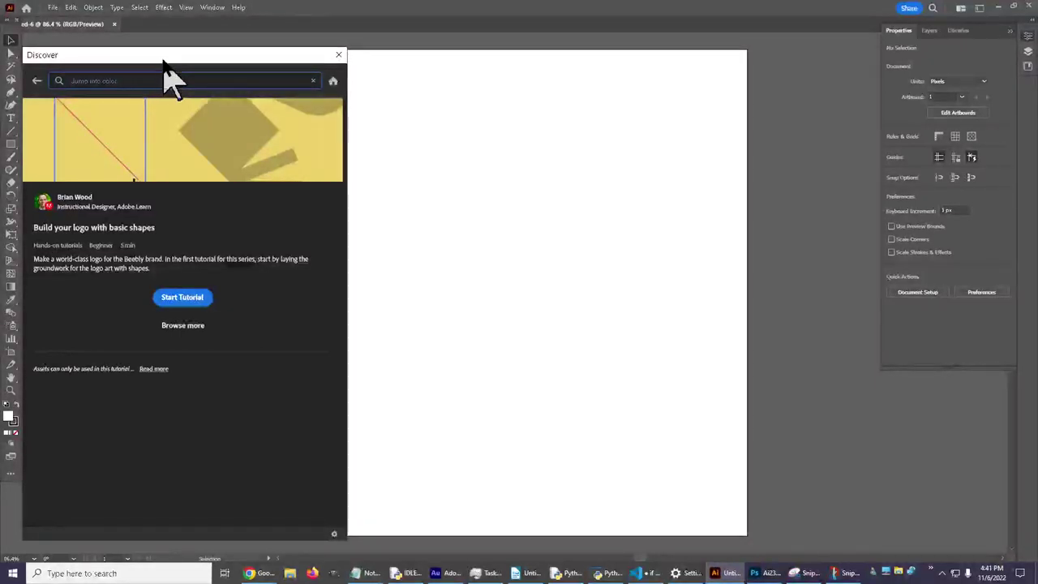
# Center the tutorial panel and expand its full asset-usage notice with Read more.
pyautogui.moveTo(159, 65); pyautogui.dragTo(549, 47)
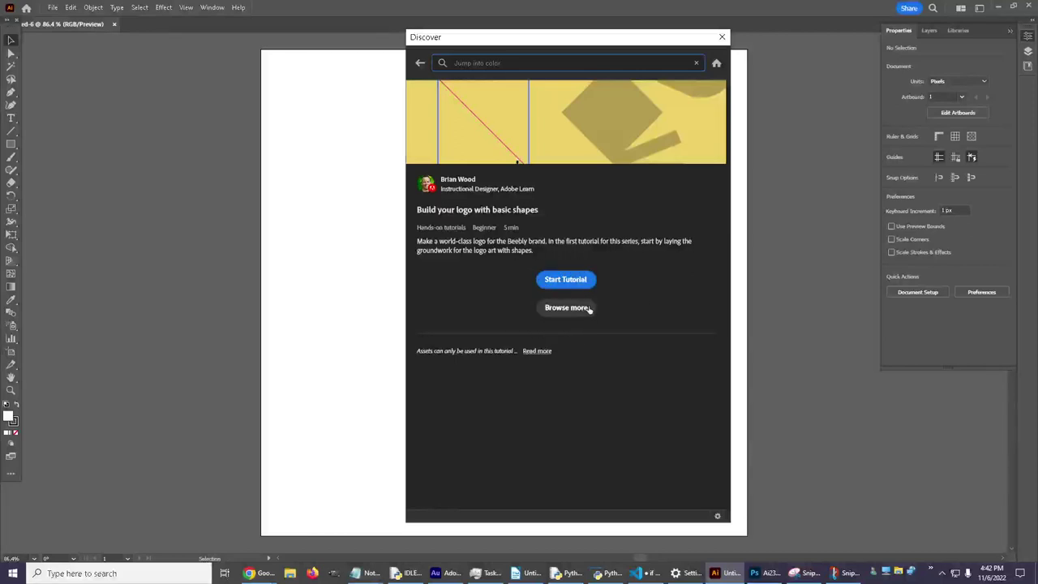
pyautogui.click(533, 351)
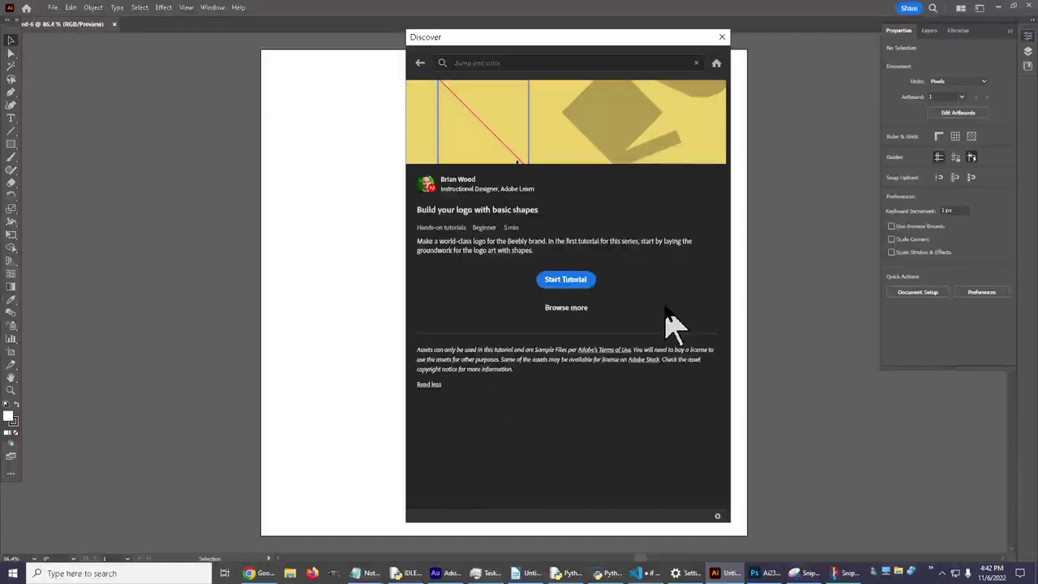
# Start the tutorial to load the practice artwork at step 1, Starting with a shape.
pyautogui.click(560, 285)
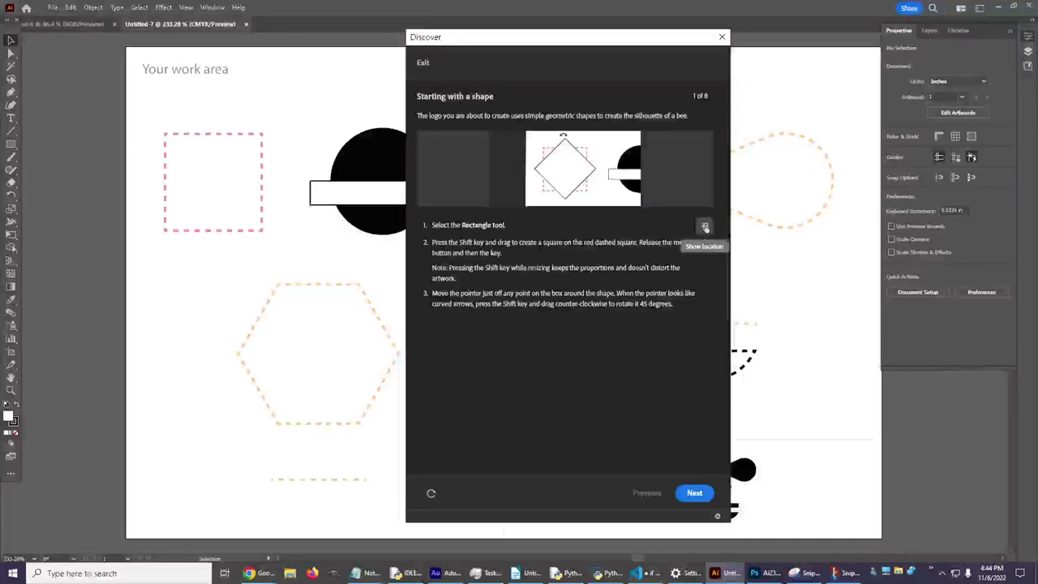
# Select the Rectangle tool, dismiss its tip, and bring up the shape tool flyout.
pyautogui.click(705, 228)
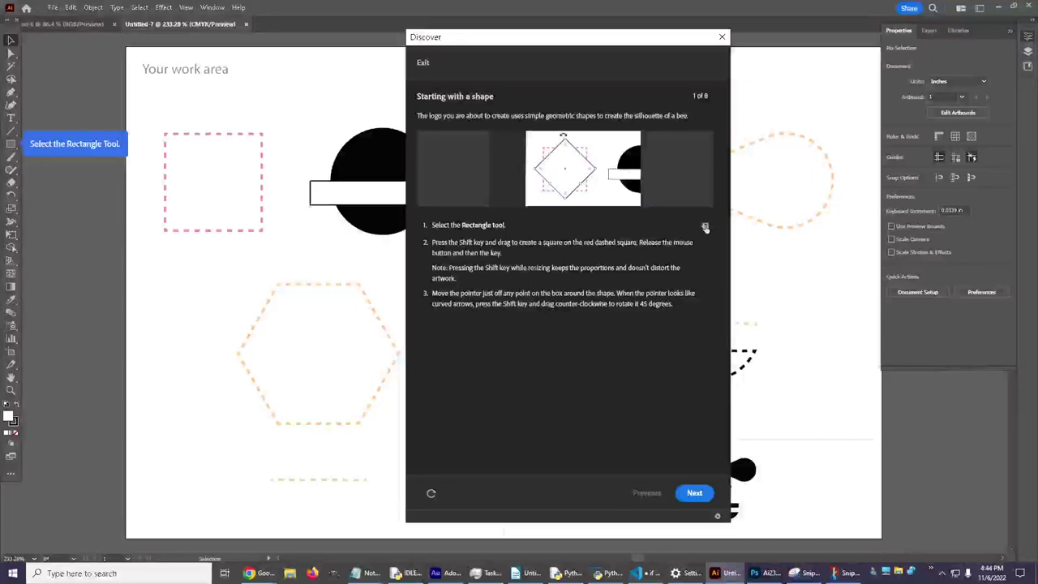
pyautogui.click(11, 145)
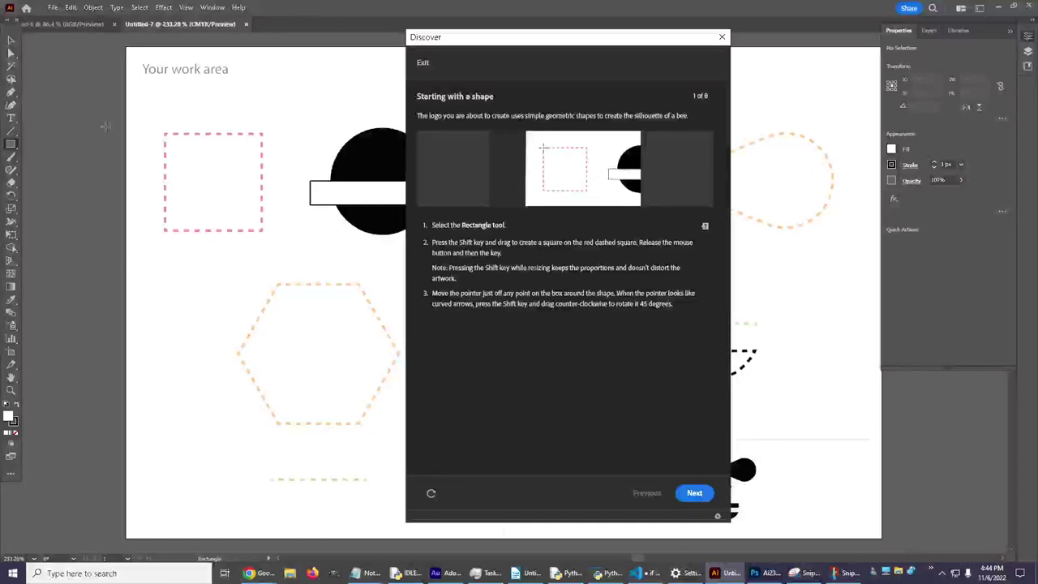
pyautogui.click(11, 144)
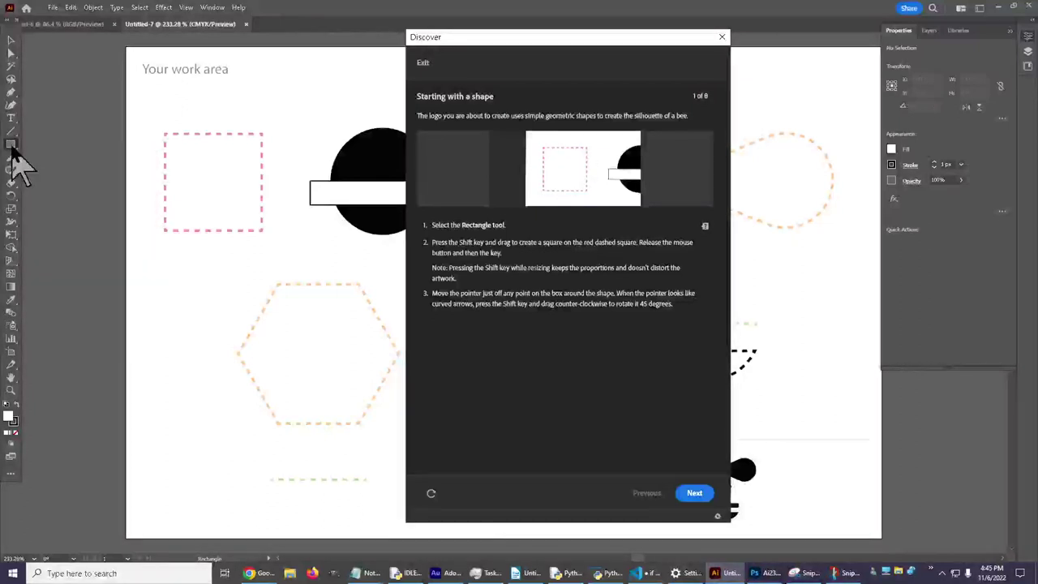
pyautogui.click(12, 146)
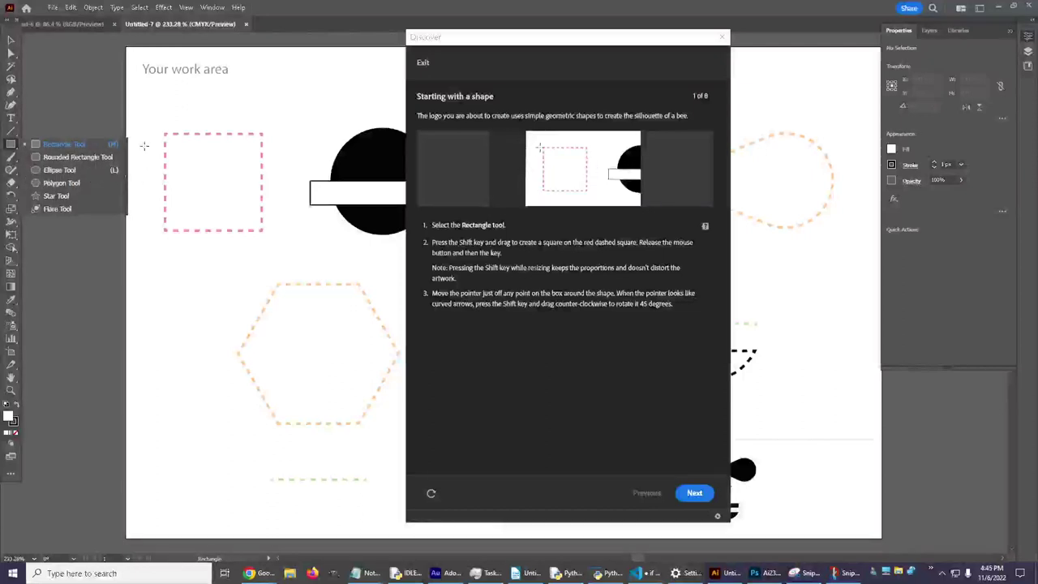
# Choose the Polygon tool, draw a small test hexagon, then undo it.
pyautogui.click(63, 184)
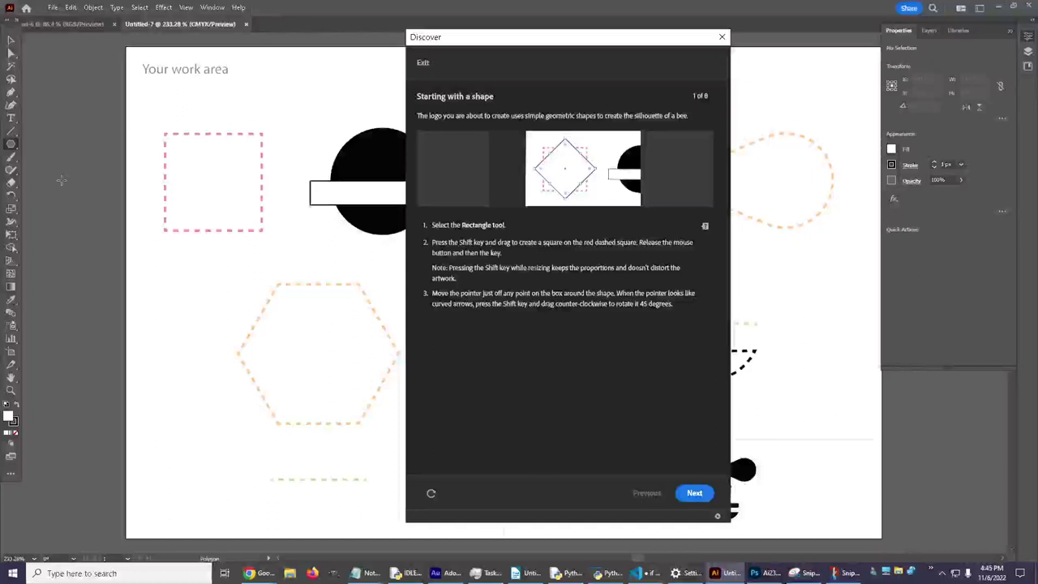
pyautogui.click(11, 146)
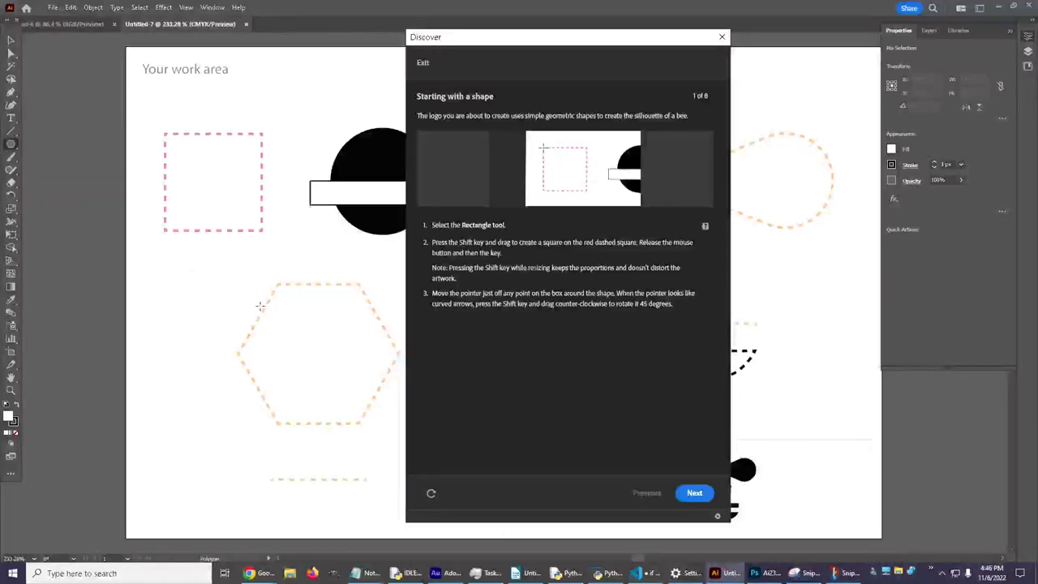
pyautogui.moveTo(240, 301)
pyautogui.mouseDown()
pyautogui.moveTo(328, 302)
pyautogui.moveTo(289, 297)
pyautogui.moveTo(278, 280)
pyautogui.moveTo(265, 290)
pyautogui.mouseUp()
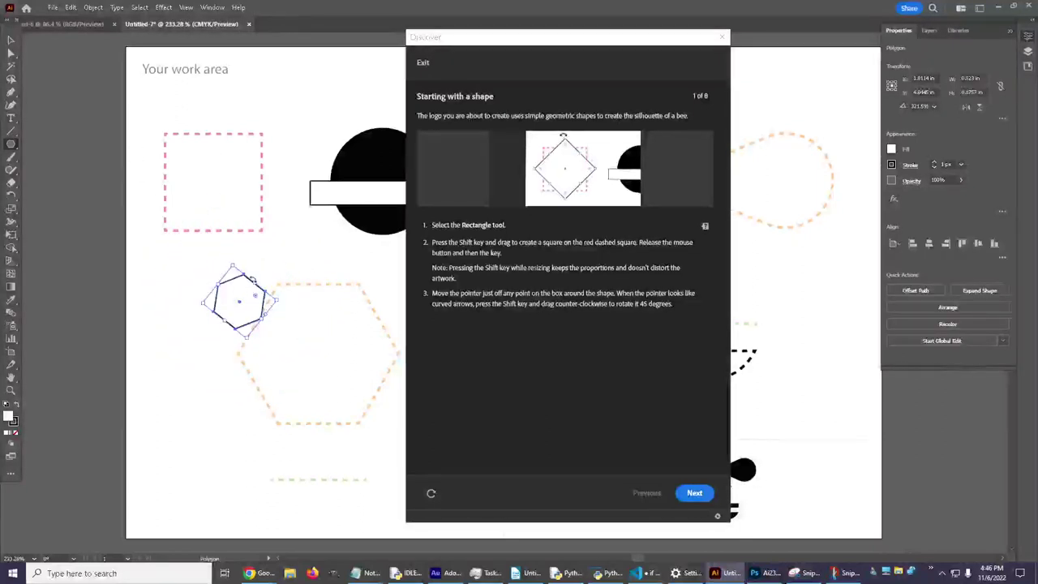
pyautogui.hotkey('ctrl', 'z')
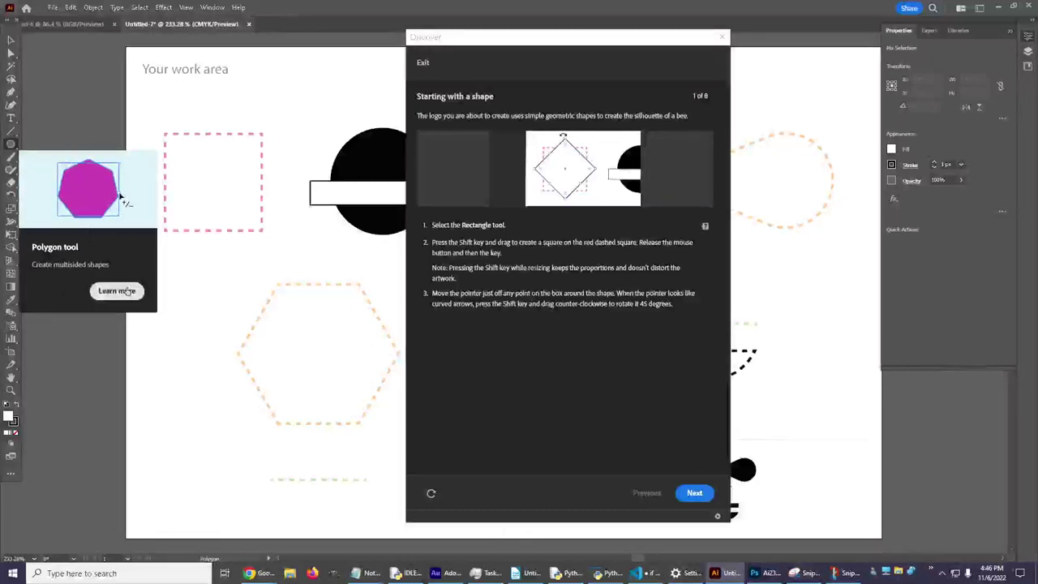
# Pick the Rectangle tool again from the shape tool flyout.
pyautogui.click(10, 144)
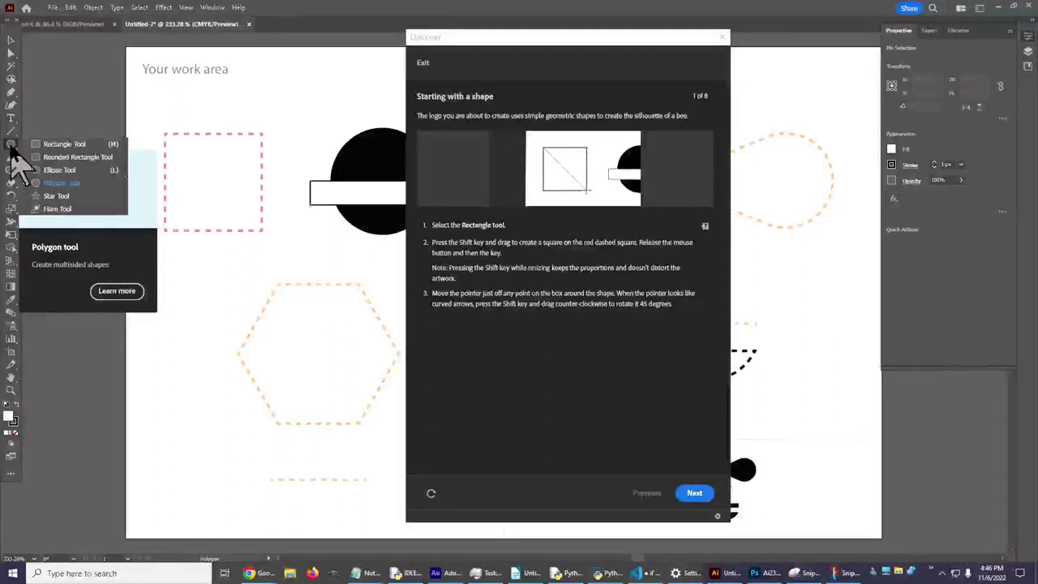
pyautogui.click(63, 144)
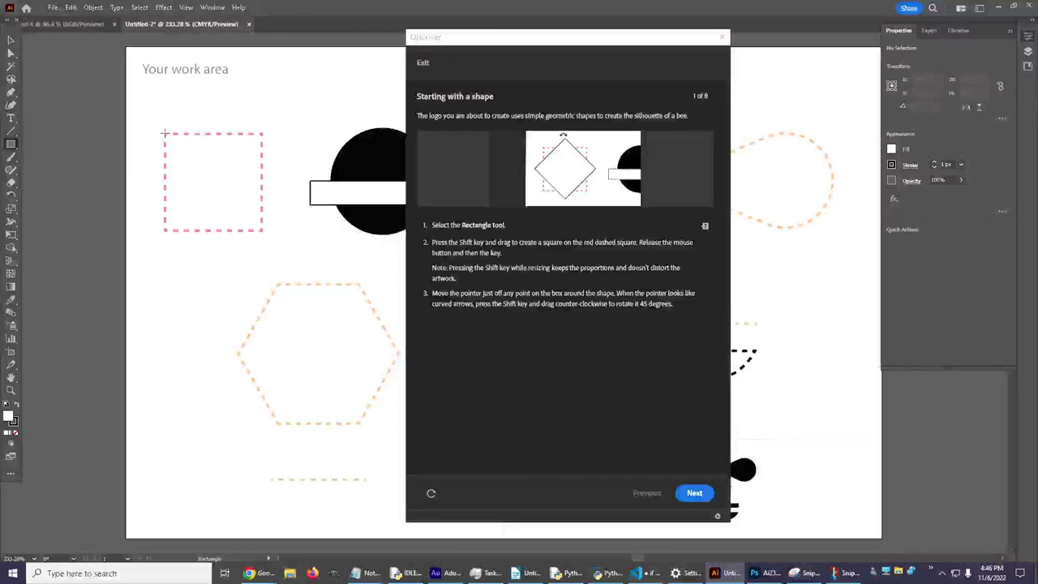
# Draw a square over the red dashed square and nudge its left edge to match.
pyautogui.moveTo(164, 132); pyautogui.dragTo(261, 229)
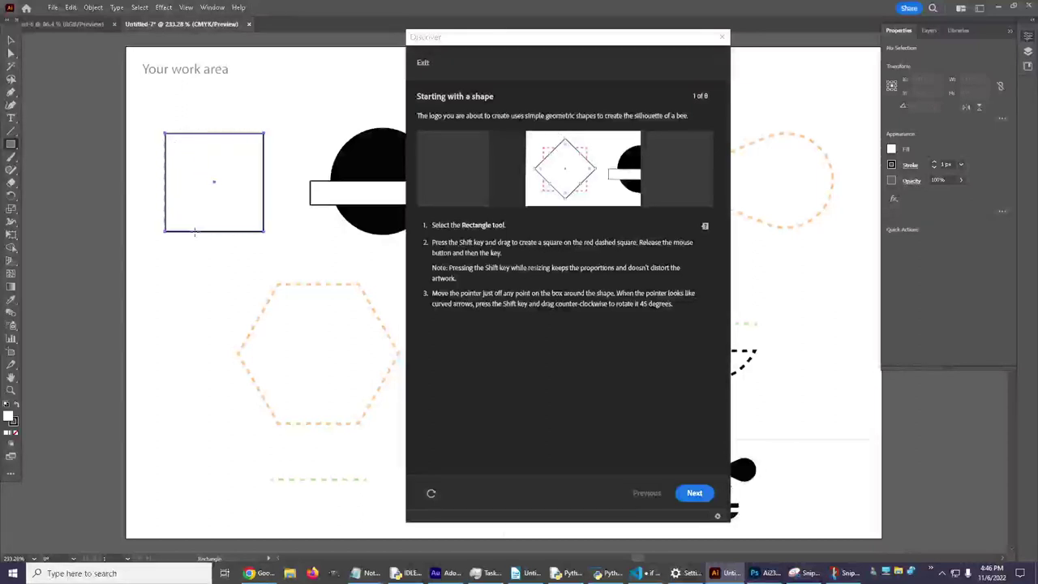
pyautogui.moveTo(195, 230); pyautogui.dragTo(195, 233)
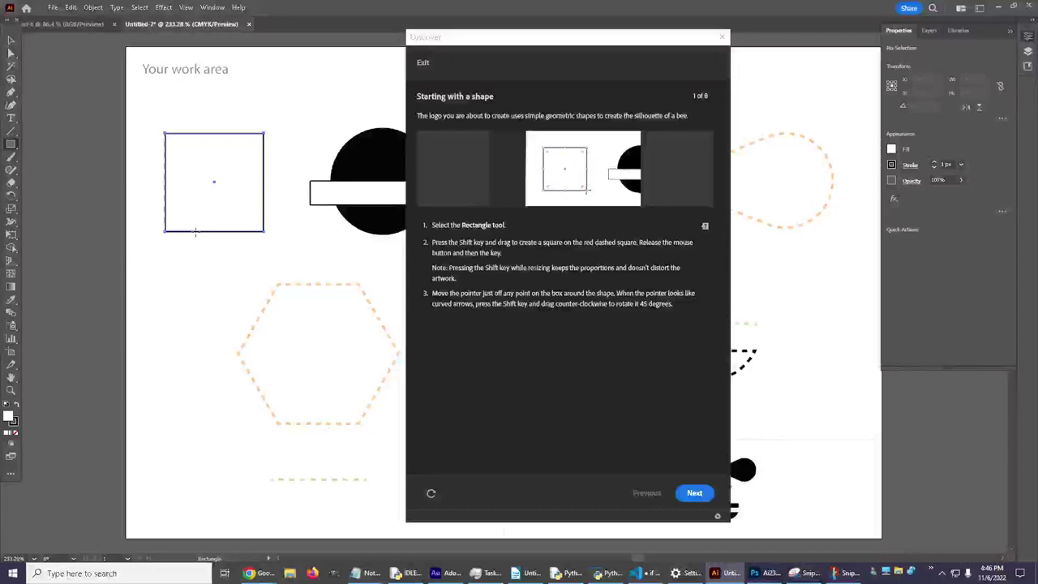
pyautogui.moveTo(196, 233); pyautogui.dragTo(196, 232)
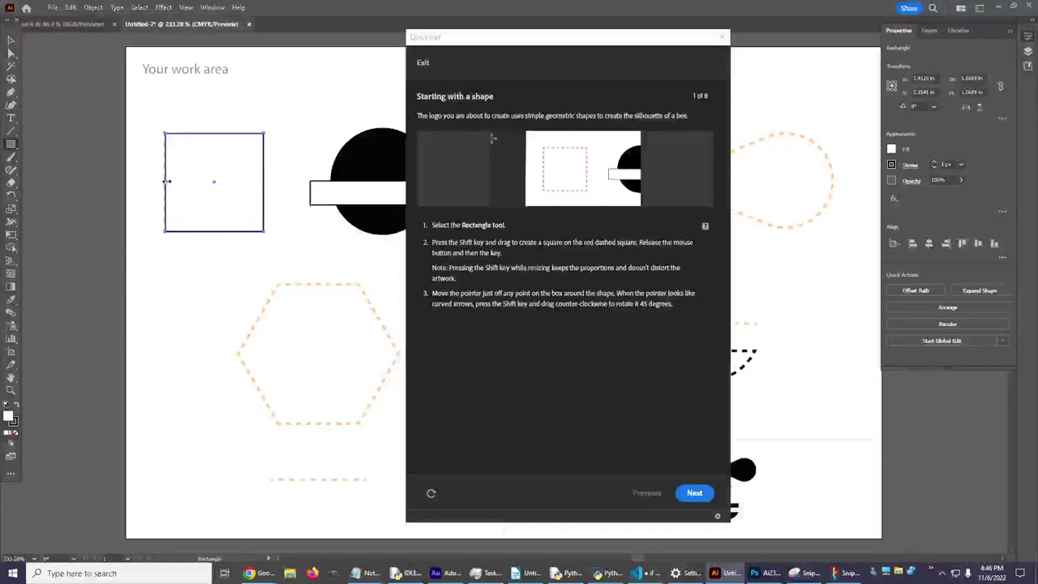
pyautogui.moveTo(166, 181); pyautogui.dragTo(164, 181)
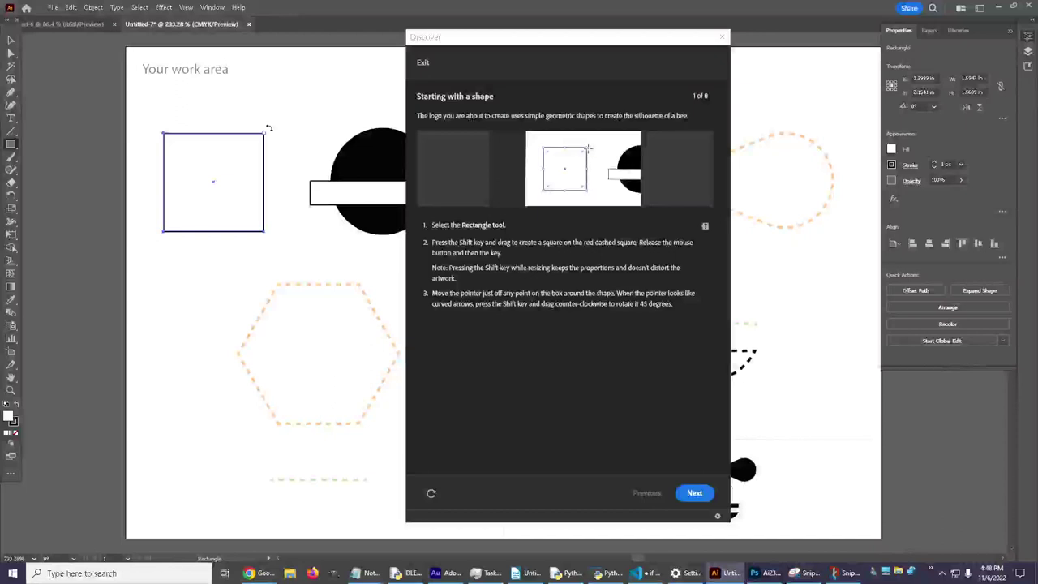
# Rotate the square 45° counter-clockwise into a diamond.
pyautogui.moveTo(269, 128); pyautogui.dragTo(214, 90)
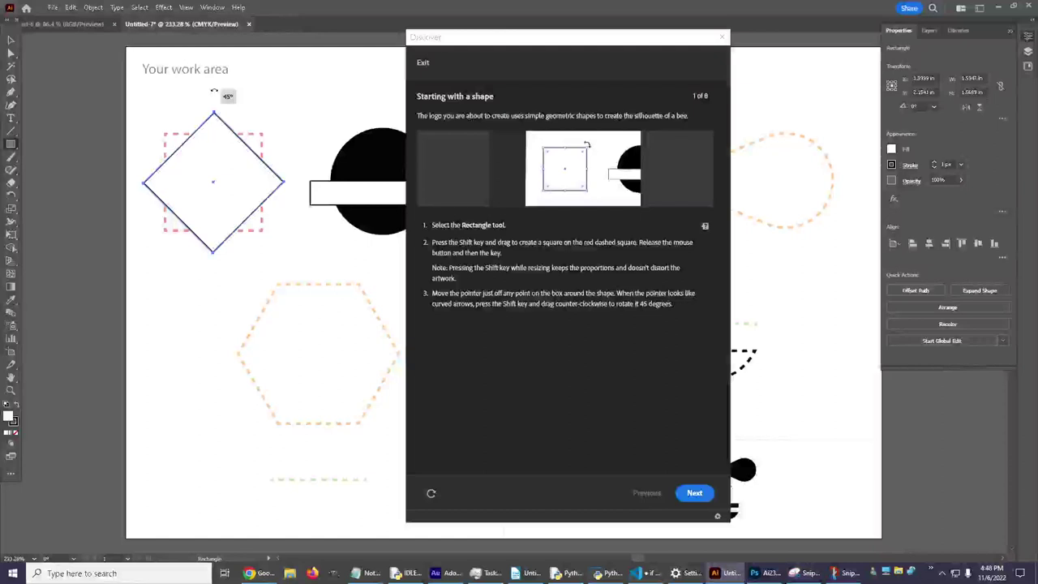
pyautogui.moveTo(214, 90); pyautogui.dragTo(214, 90)
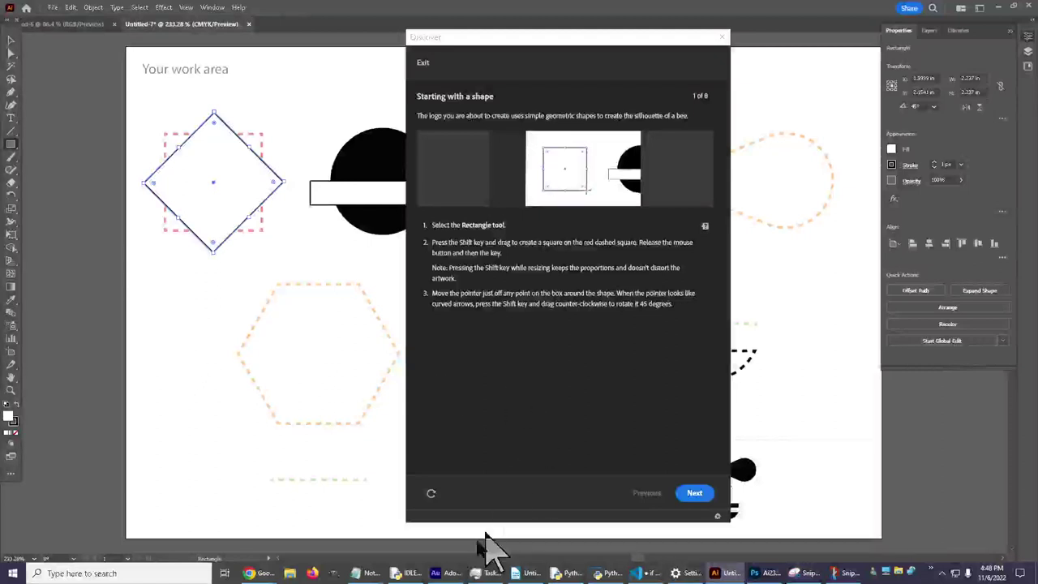
pyautogui.click(694, 493)
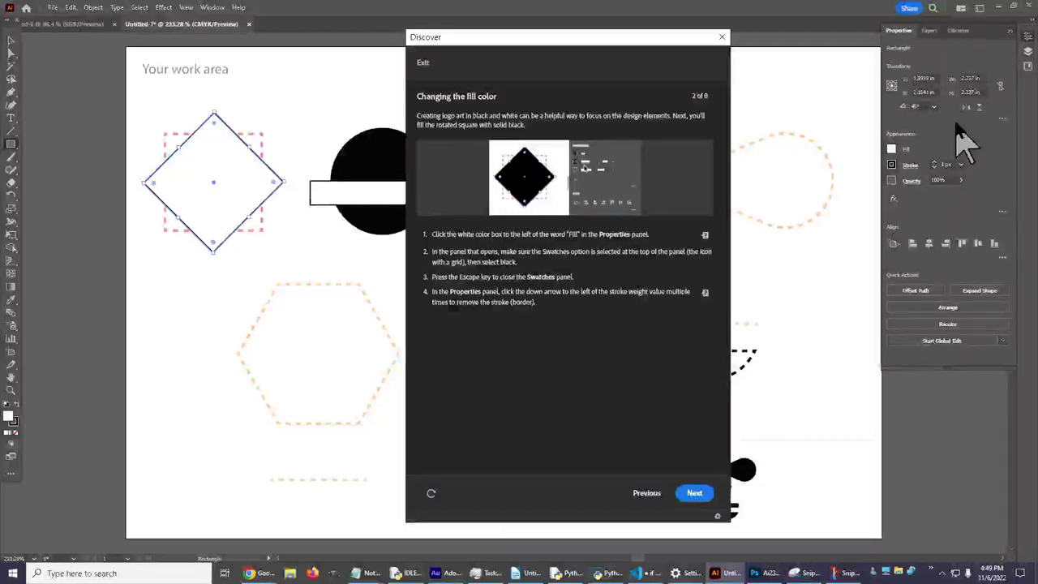
# Fill the diamond with the Black swatch from the Fill color swatches.
pyautogui.click(891, 150)
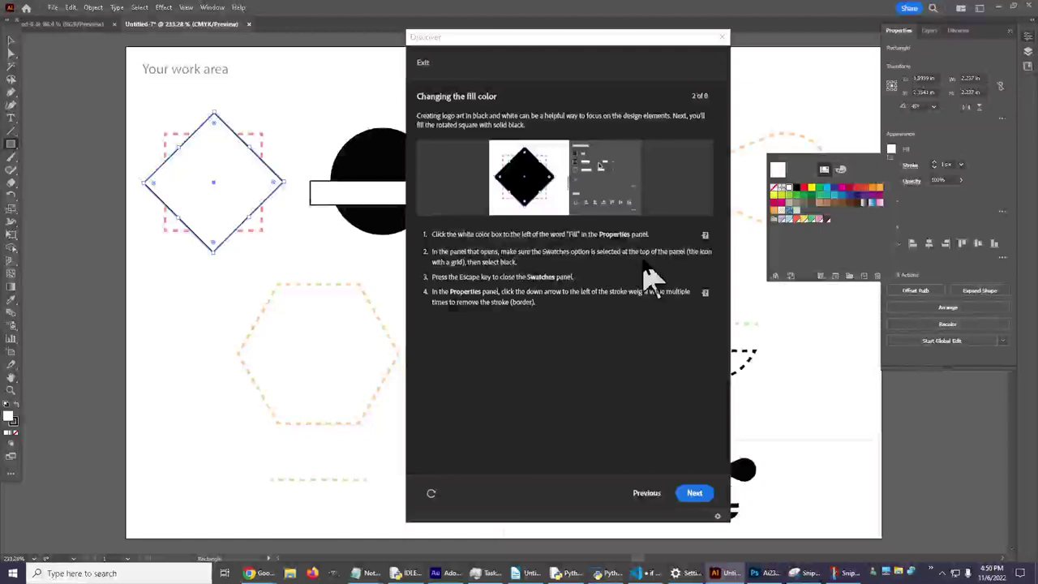
pyautogui.click(841, 170)
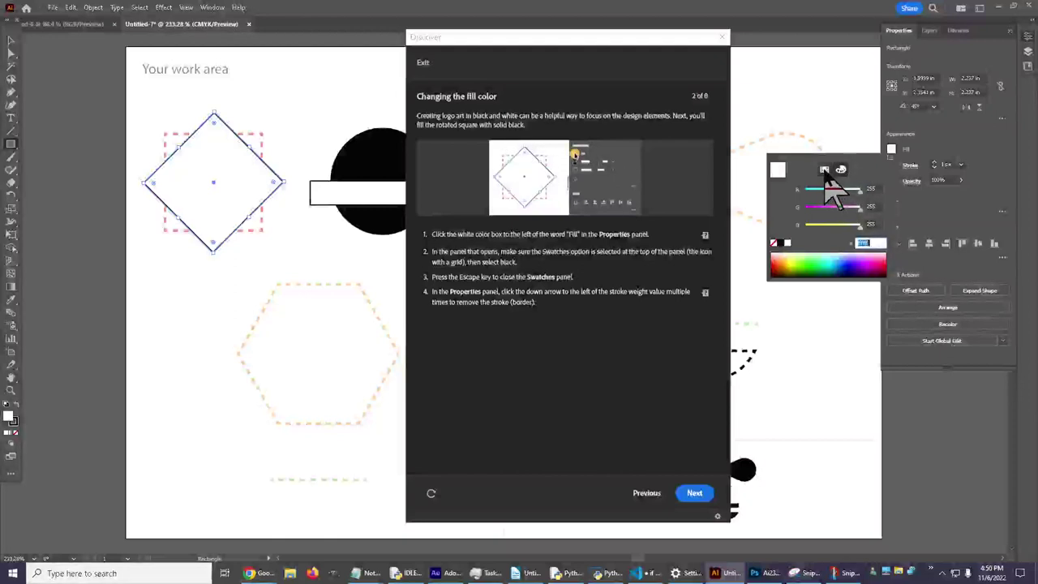
pyautogui.click(823, 169)
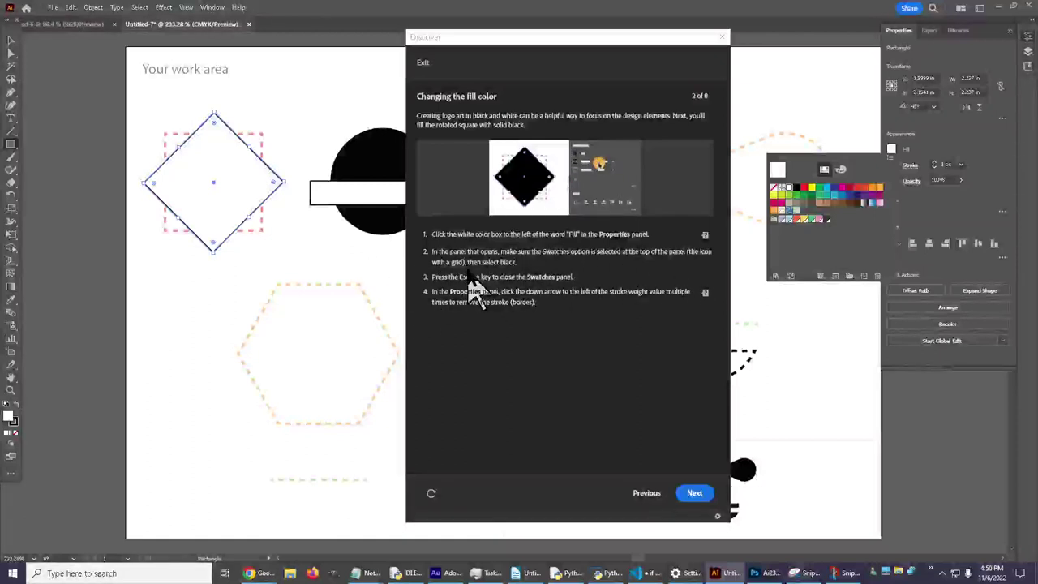
pyautogui.click(797, 188)
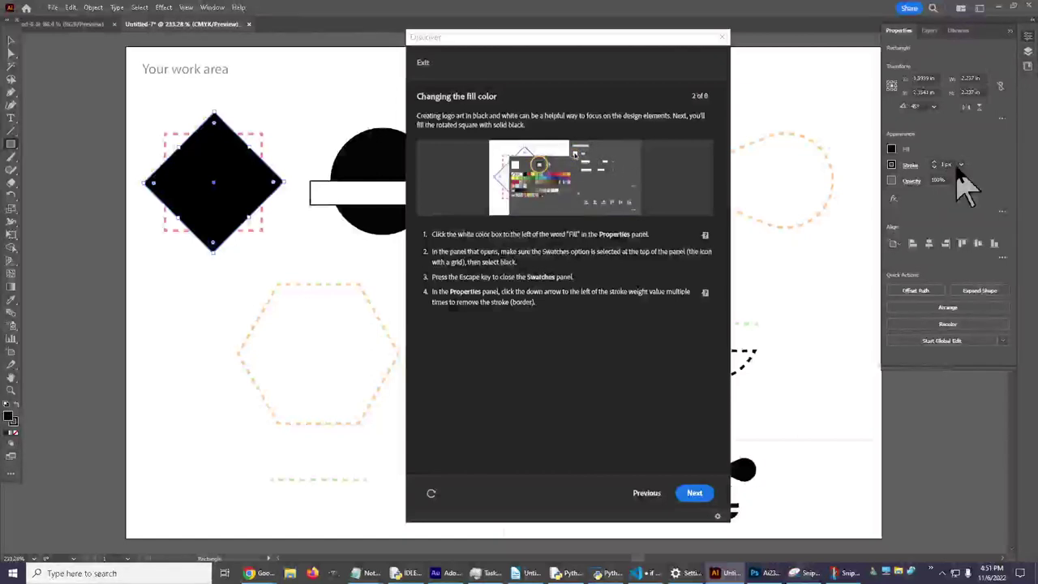
# Give the diamond a green stroke from Swatches, then deselect it.
pyautogui.click(892, 165)
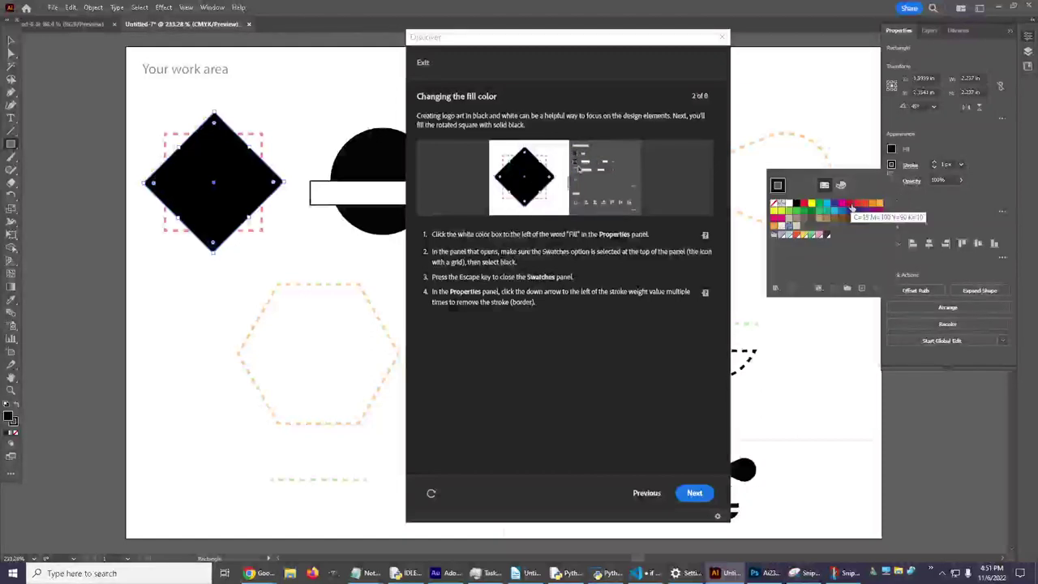
pyautogui.click(850, 203)
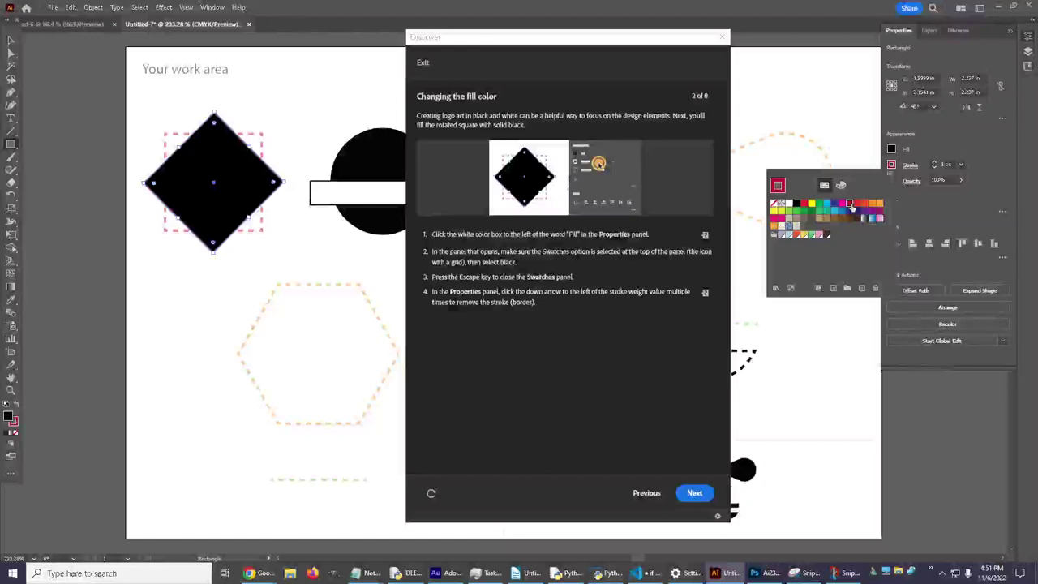
pyautogui.click(789, 212)
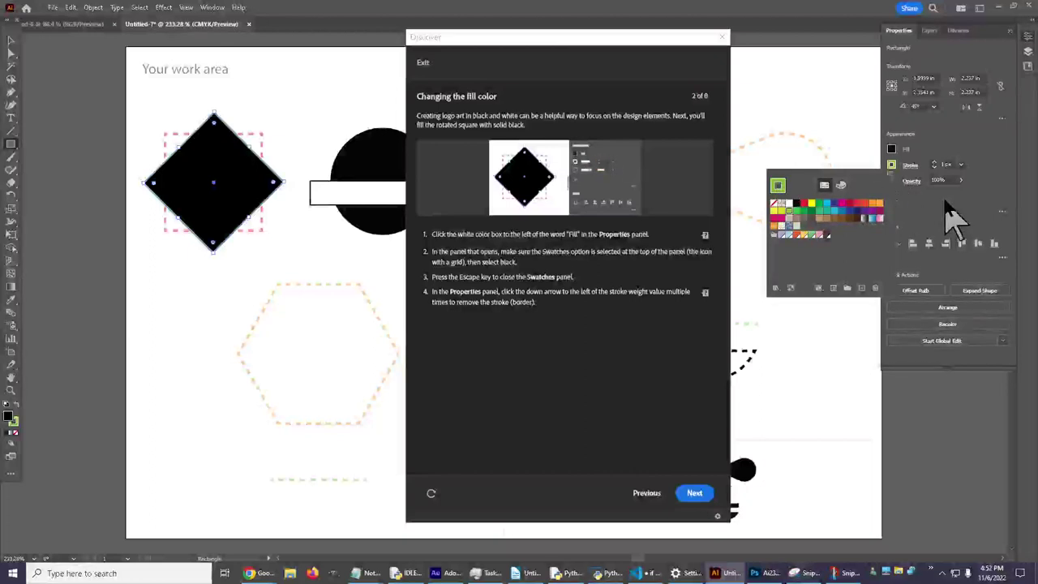
pyautogui.press('Escape')
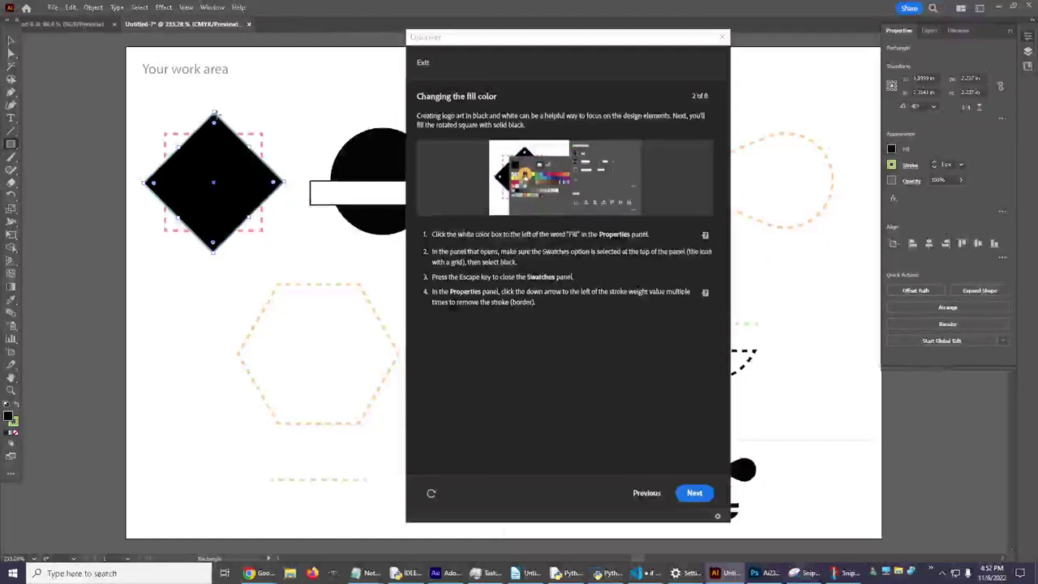
pyautogui.click(142, 9)
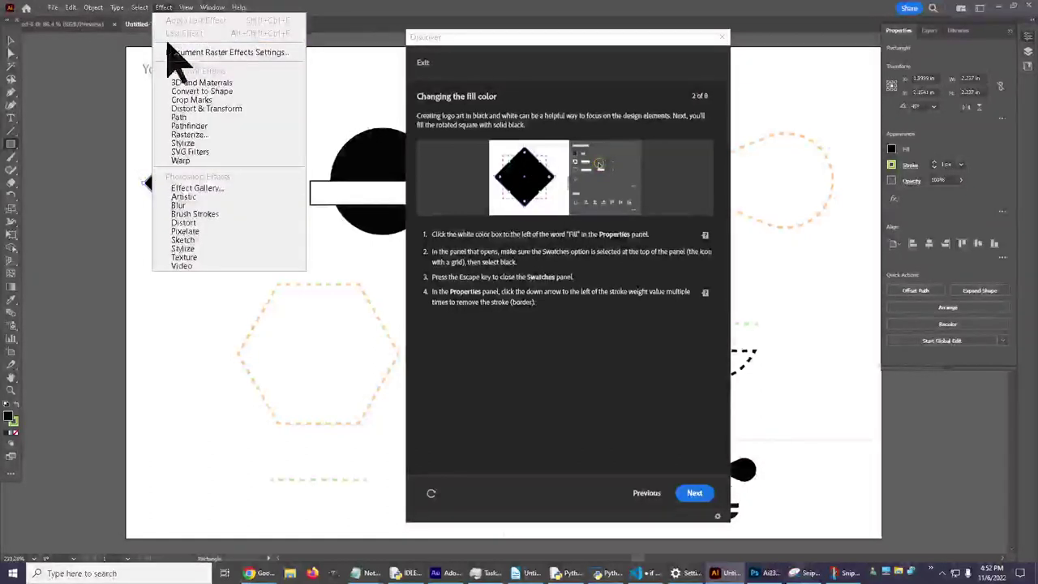
pyautogui.click(159, 44)
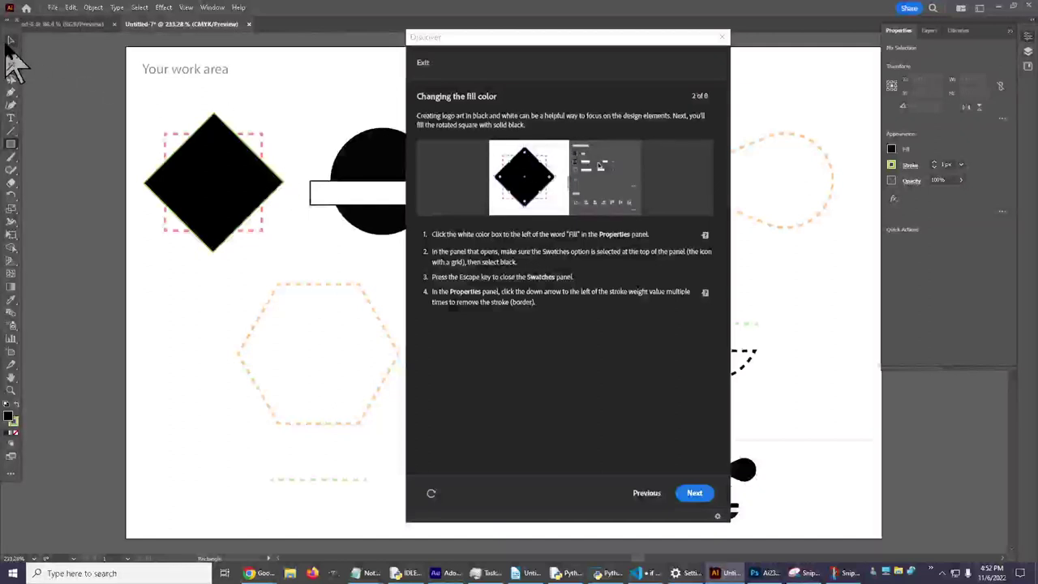
# Switch to the Selection tool and select the black, green-stroked diamond.
pyautogui.click(11, 41)
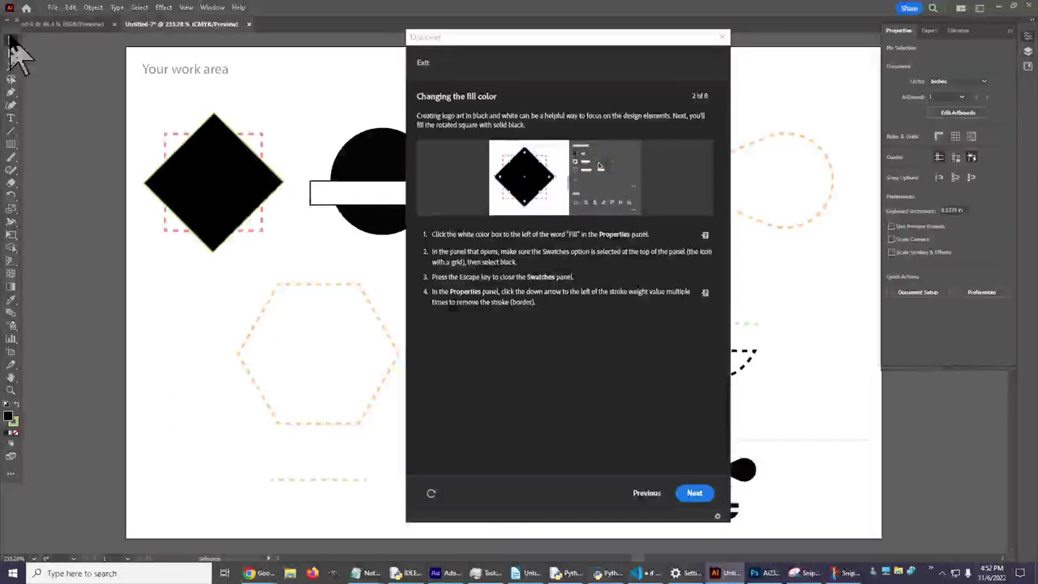
pyautogui.click(228, 176)
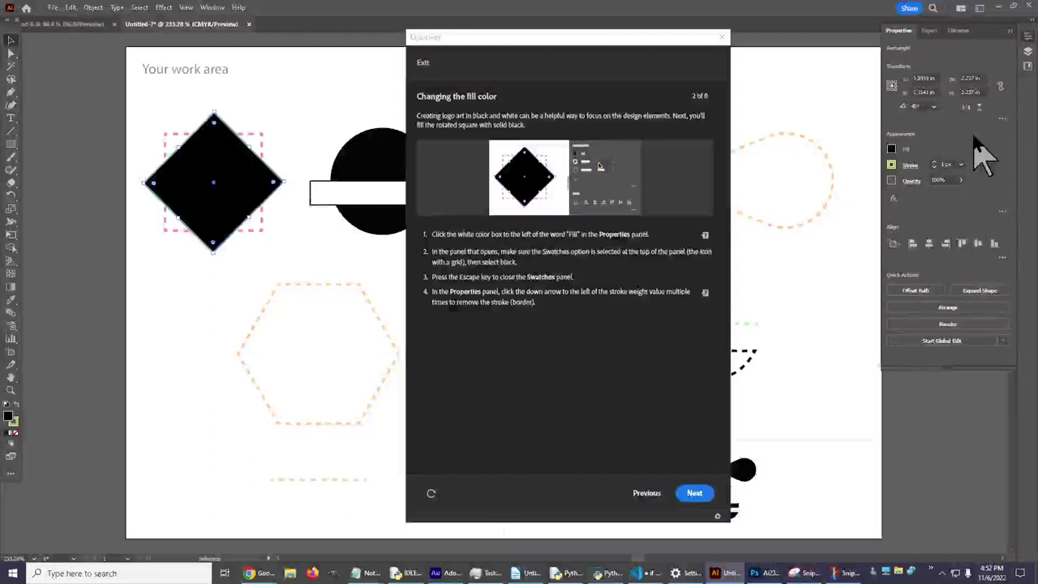
# Raise the diamond's green stroke weight by six increments.
pyautogui.click(935, 163)
pyautogui.click(934, 163)
pyautogui.click(934, 163)
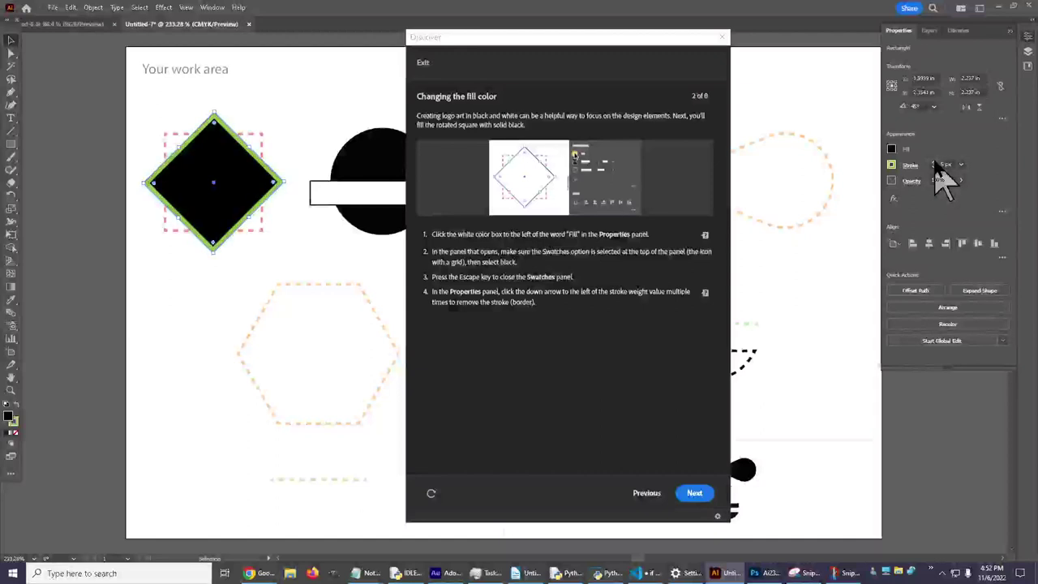
pyautogui.click(934, 163)
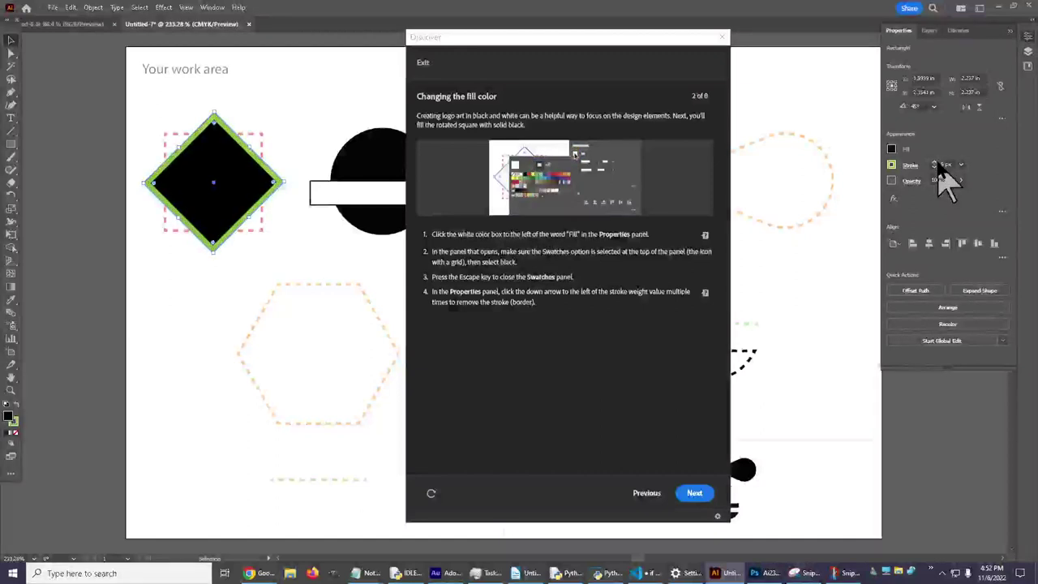
pyautogui.click(934, 163)
pyautogui.click(934, 163)
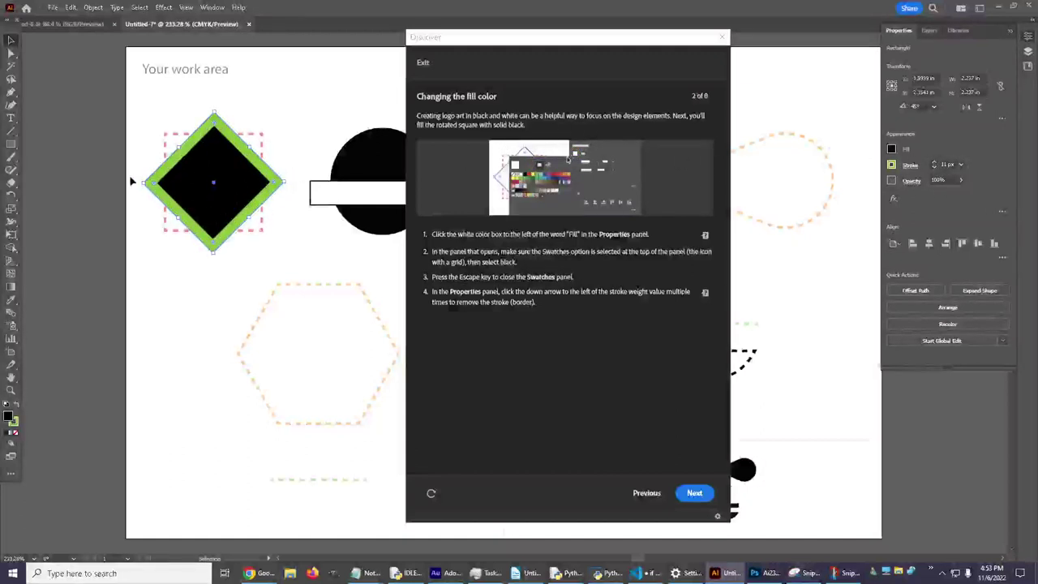
# Lower the stroke weight through 0.75 and 0.25 until the stroke is None.
pyautogui.click(934, 168)
pyautogui.click(935, 168)
pyautogui.click(934, 168)
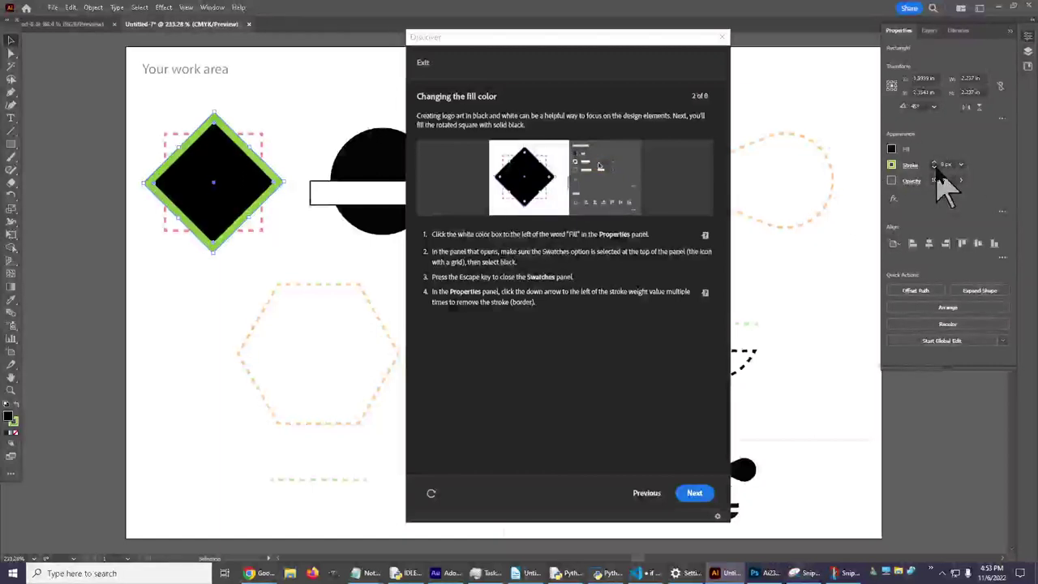
pyautogui.click(936, 170)
pyautogui.click(936, 170)
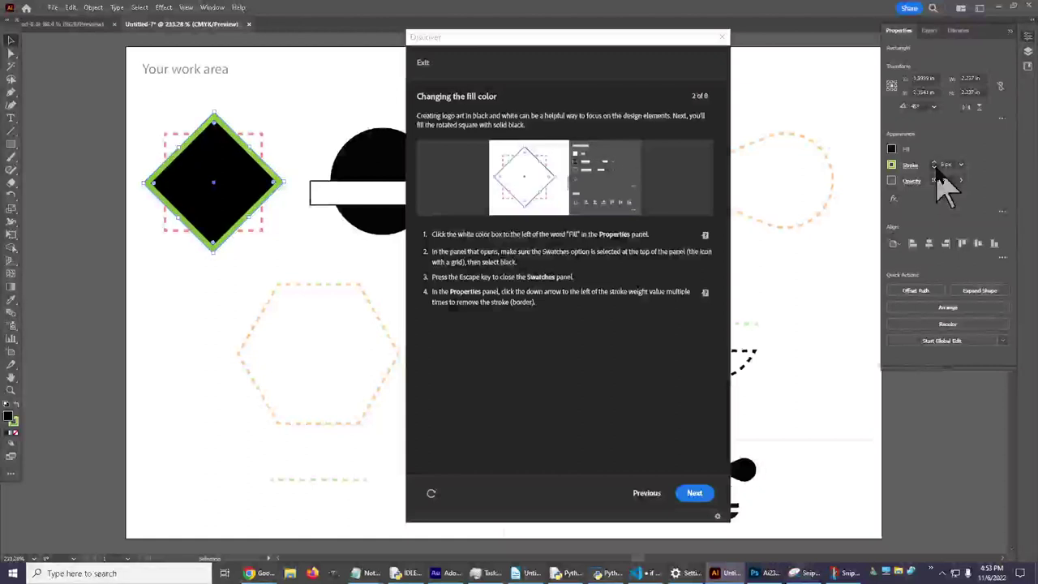
pyautogui.click(935, 170)
pyautogui.click(935, 169)
pyautogui.click(935, 169)
pyautogui.click(936, 170)
pyautogui.click(936, 170)
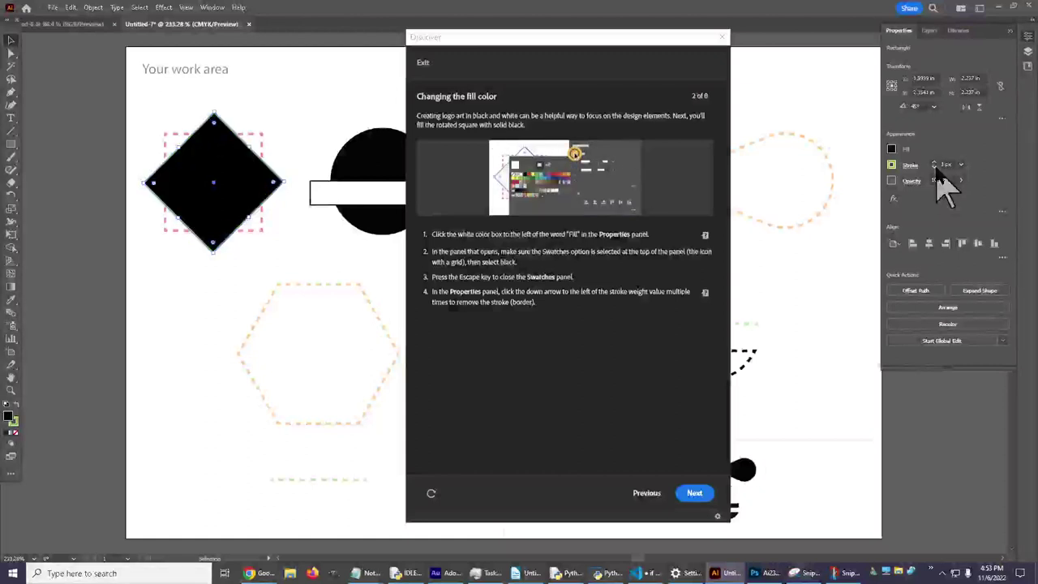
pyautogui.click(936, 169)
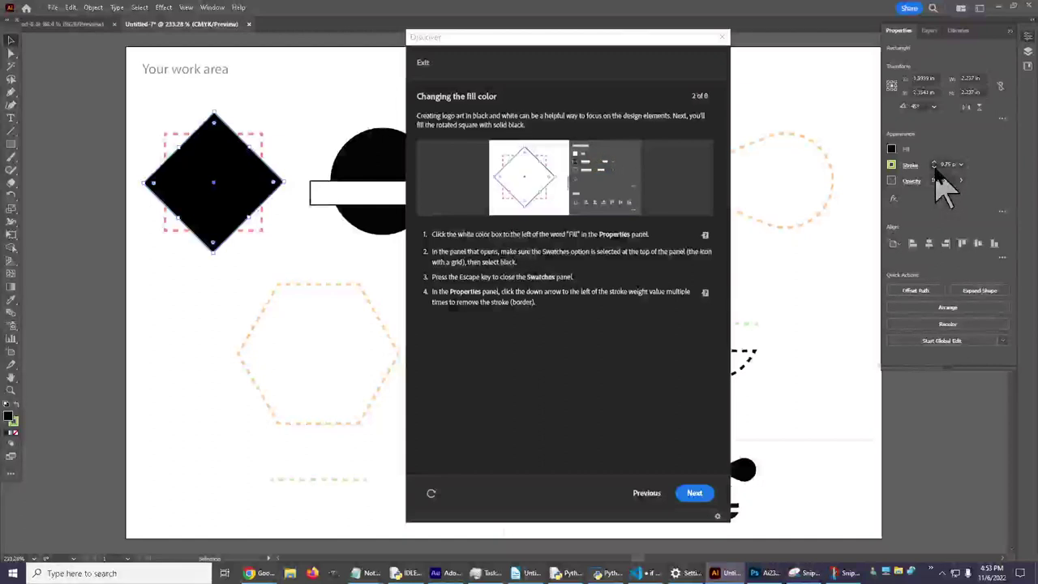
pyautogui.click(935, 168)
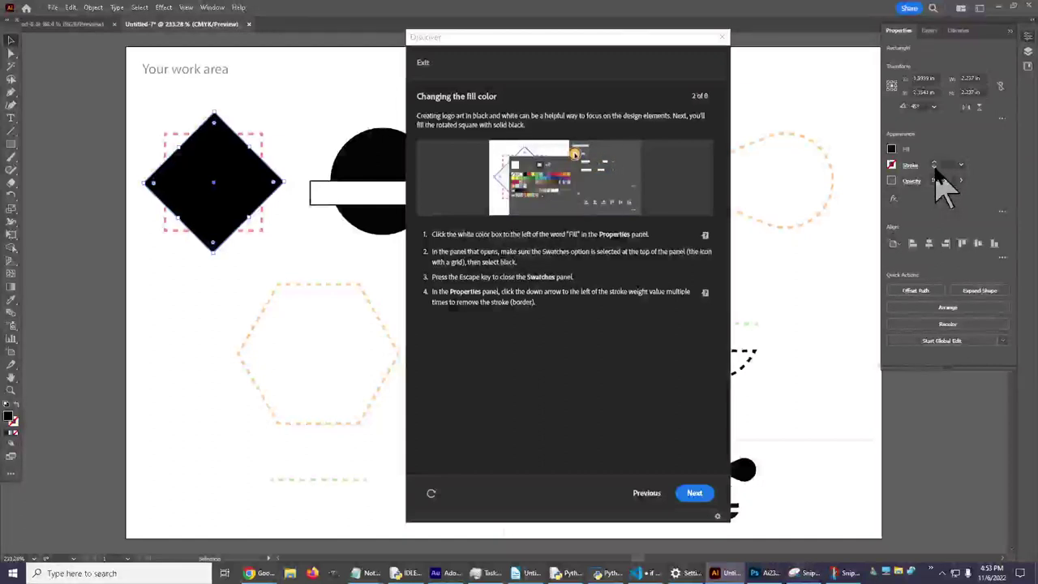
pyautogui.click(934, 168)
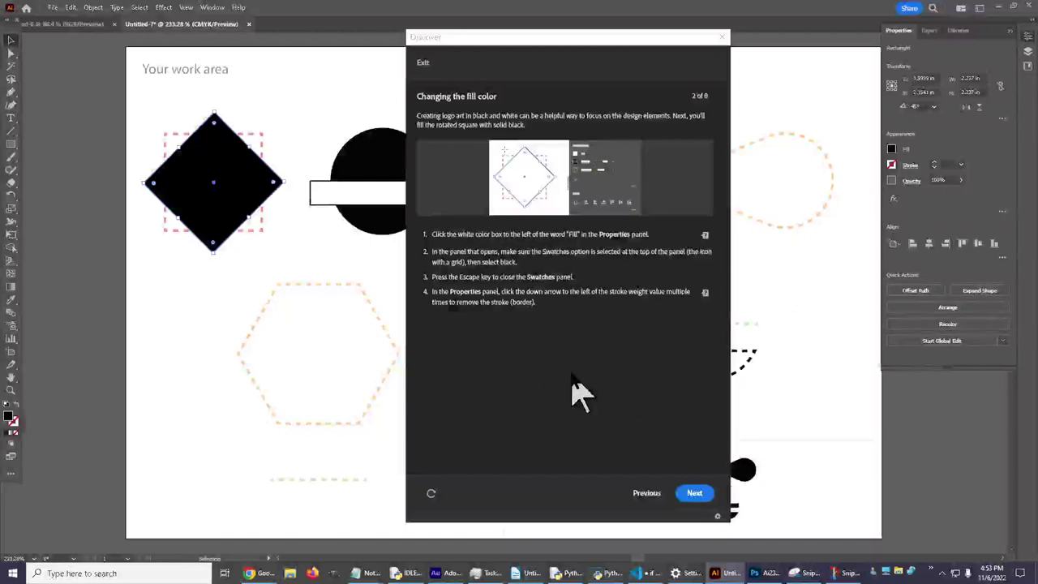
# Page the Discover tutorial to step 3, 'Adding a polygon for the wing'.
pyautogui.click(695, 493)
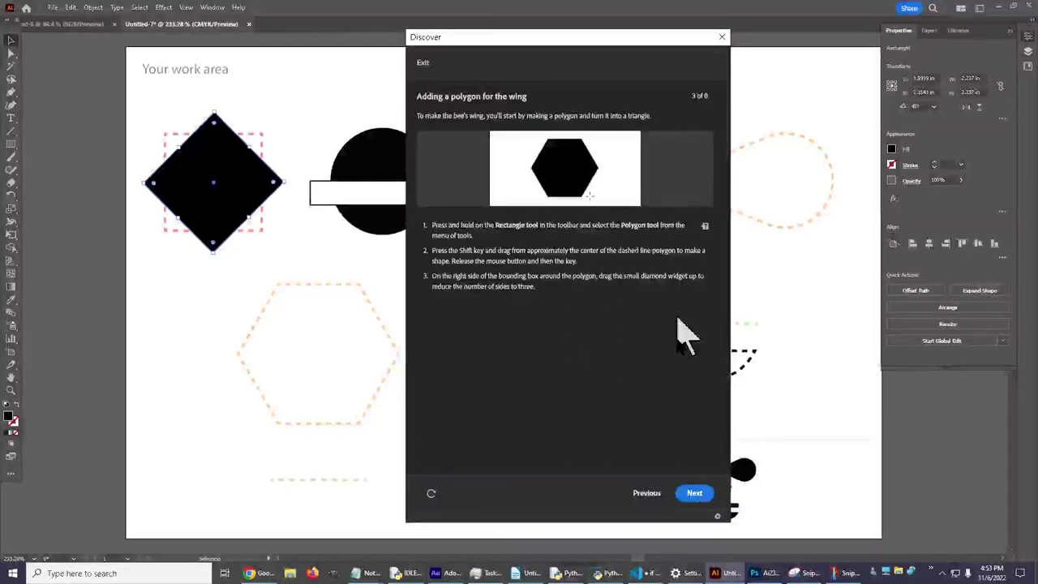
pyautogui.click(647, 493)
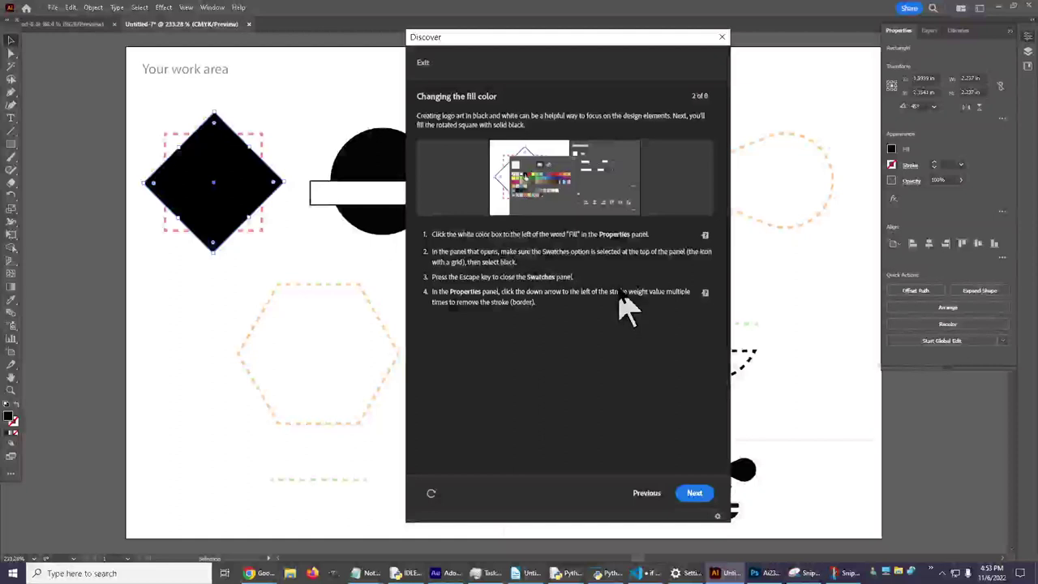
pyautogui.click(695, 493)
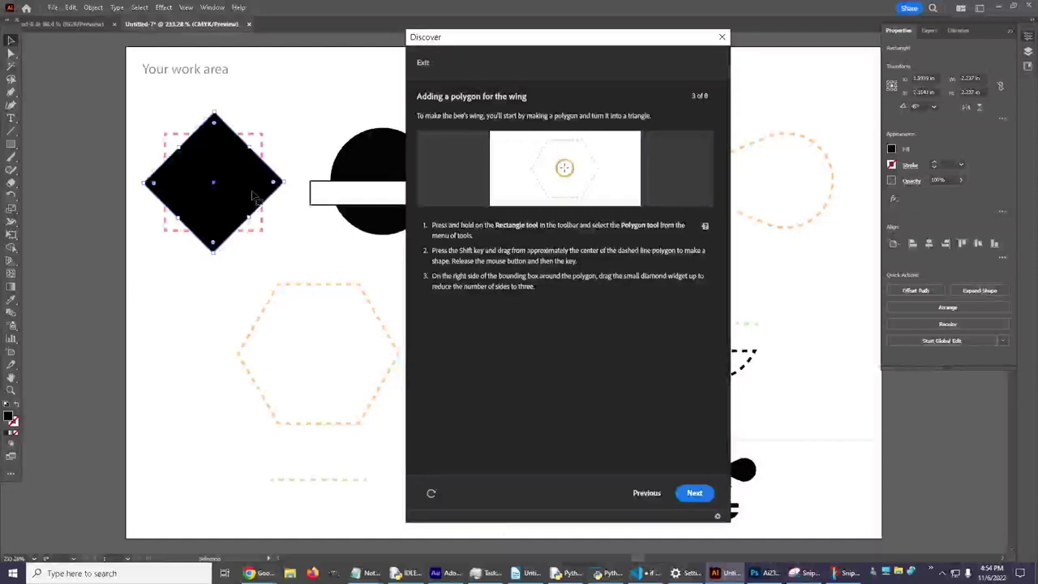
# Choose the Polygon Tool from the Rectangle tool's flyout.
pyautogui.click(11, 145)
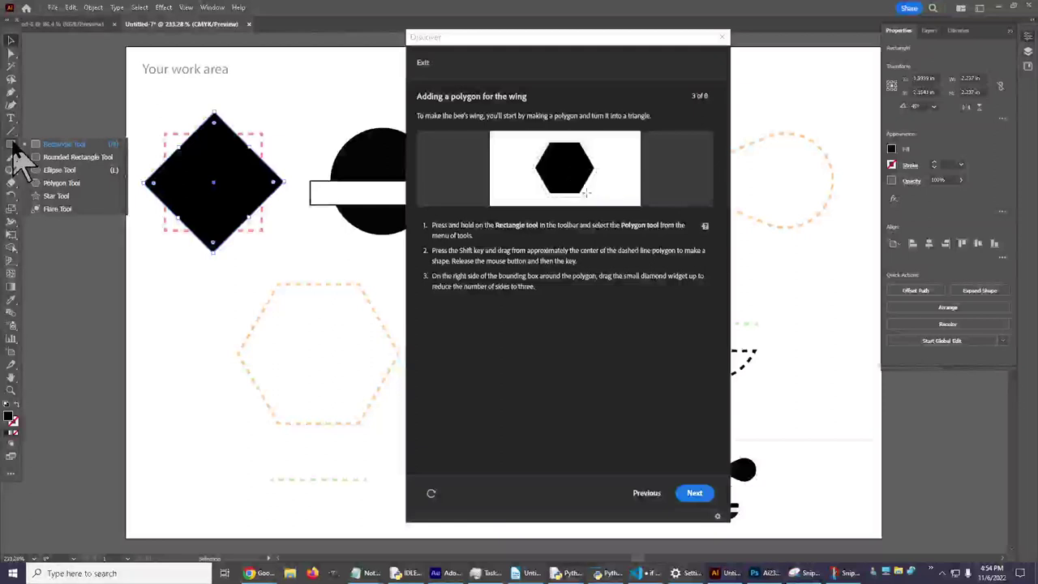
pyautogui.click(71, 183)
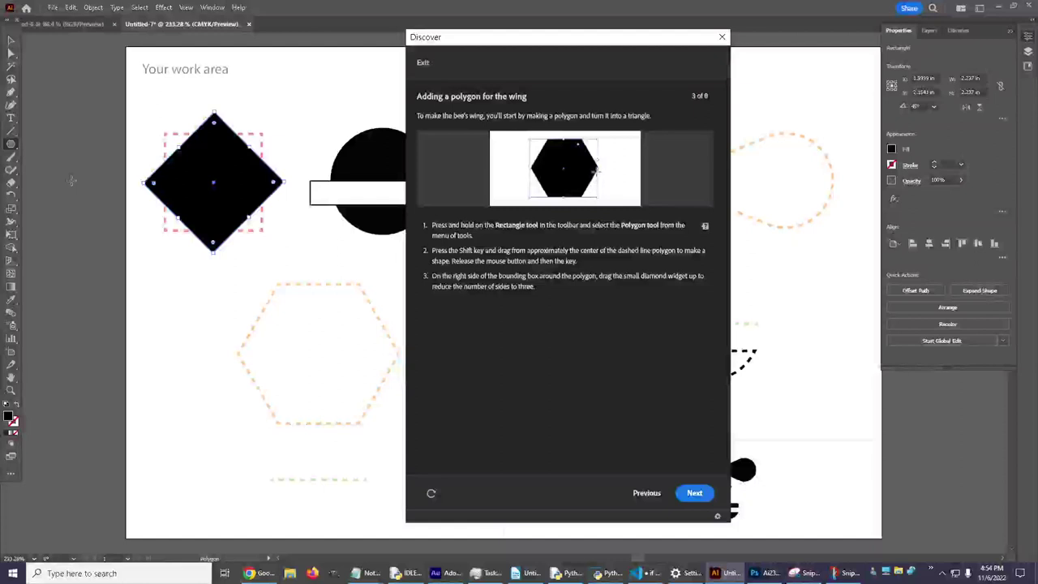
pyautogui.click(12, 147)
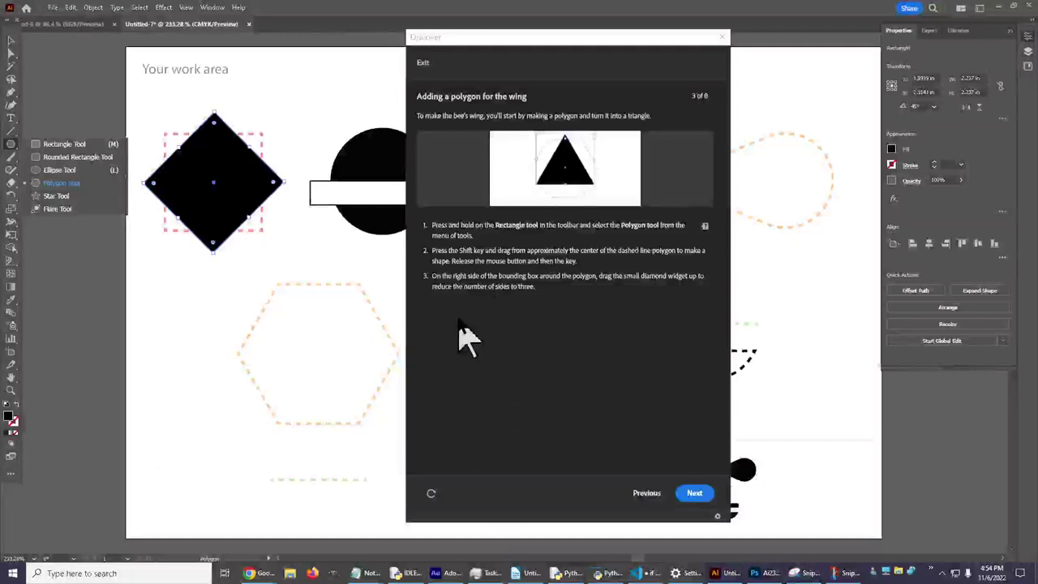
pyautogui.click(539, 353)
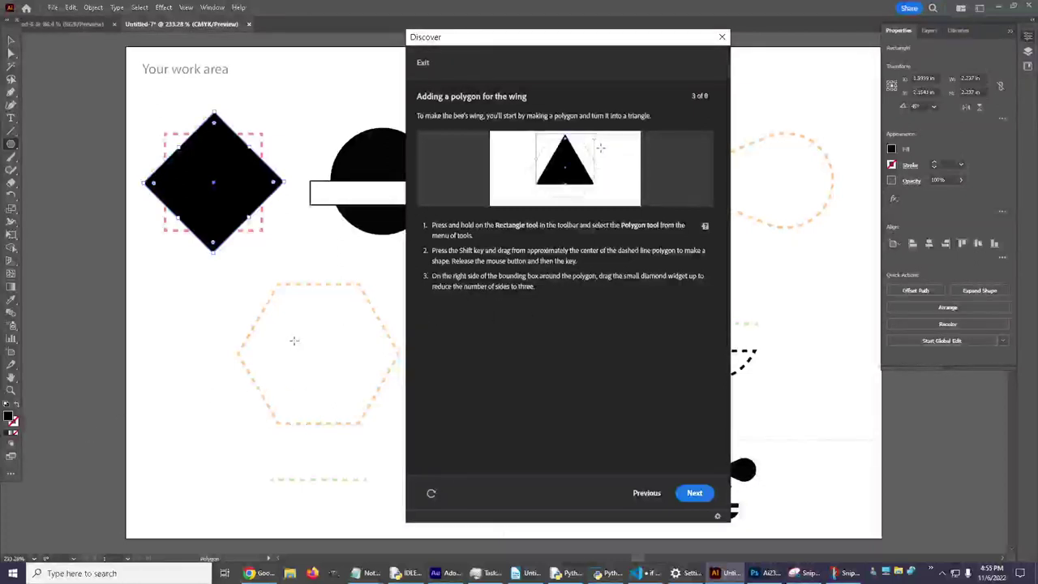
# Draw a black hexagon outward from the dashed hexagon guide's centre.
pyautogui.moveTo(295, 341); pyautogui.dragTo(350, 406)
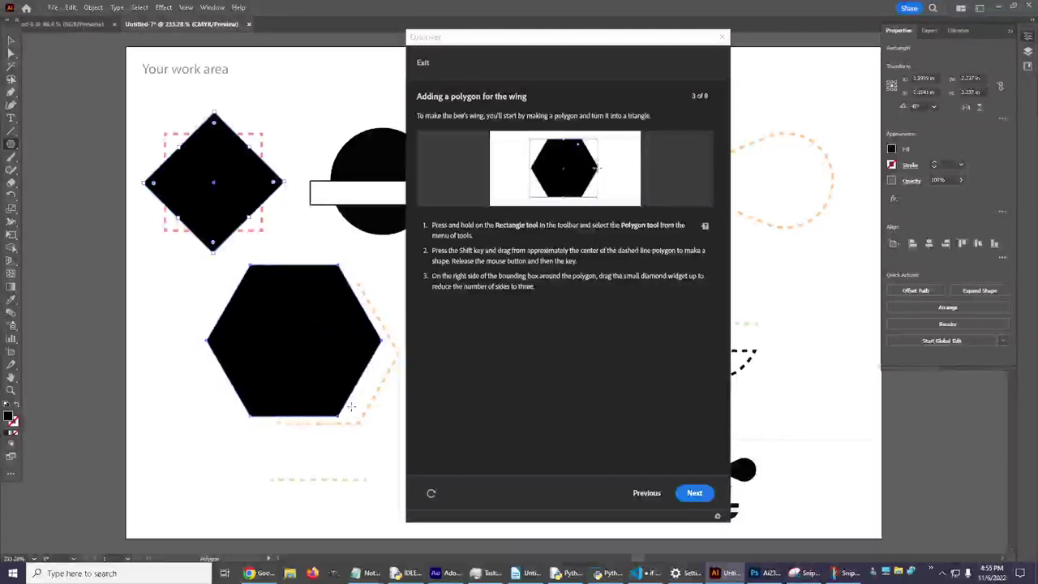
pyautogui.moveTo(350, 406); pyautogui.dragTo(350, 406)
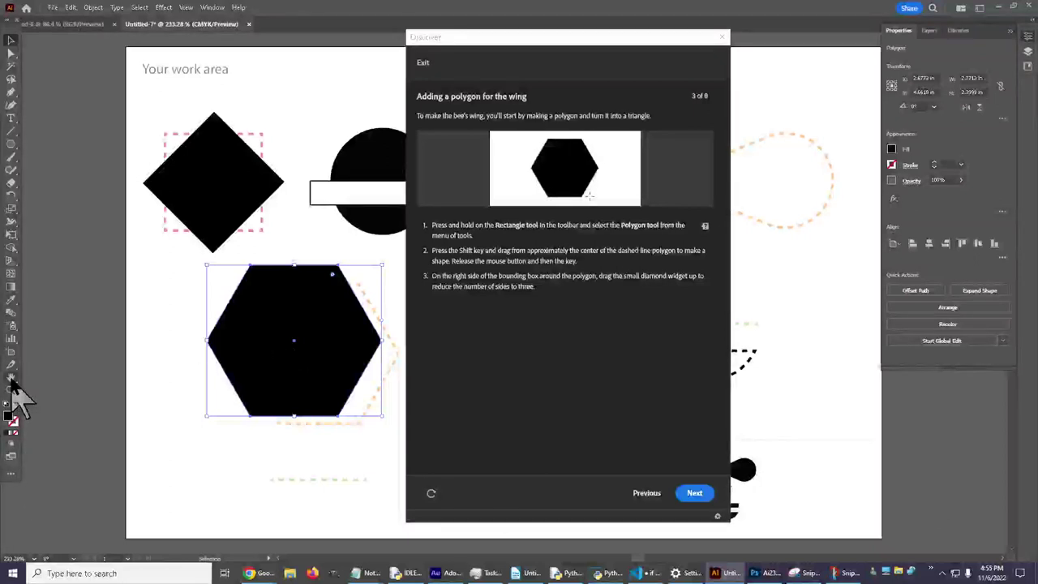
# Pan the artboard slightly up and left with the Hand tool.
pyautogui.click(11, 378)
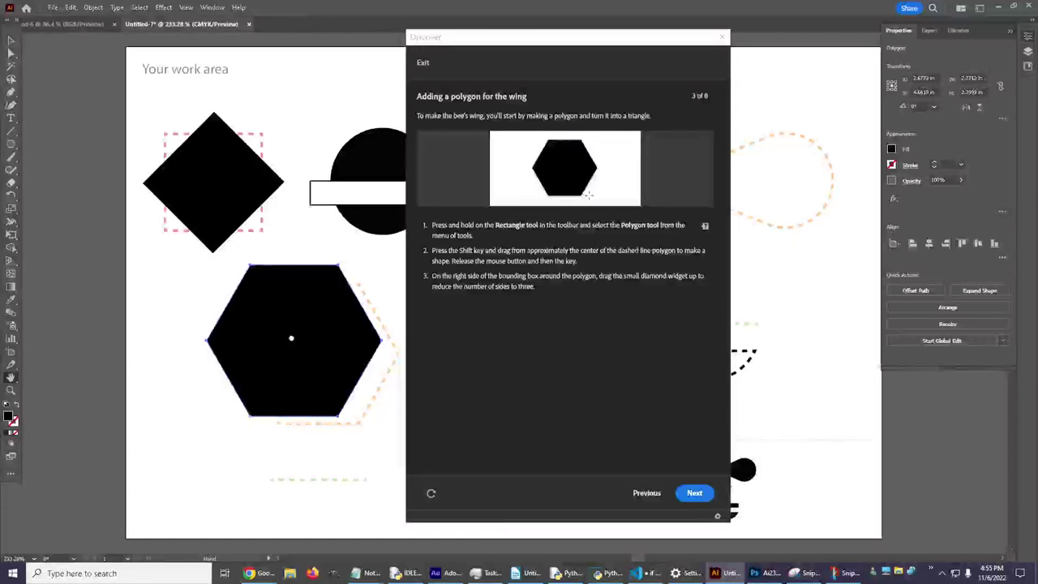
pyautogui.moveTo(291, 337)
pyautogui.mouseDown()
pyautogui.moveTo(301, 356)
pyautogui.moveTo(282, 322)
pyautogui.moveTo(275, 327)
pyautogui.mouseUp()
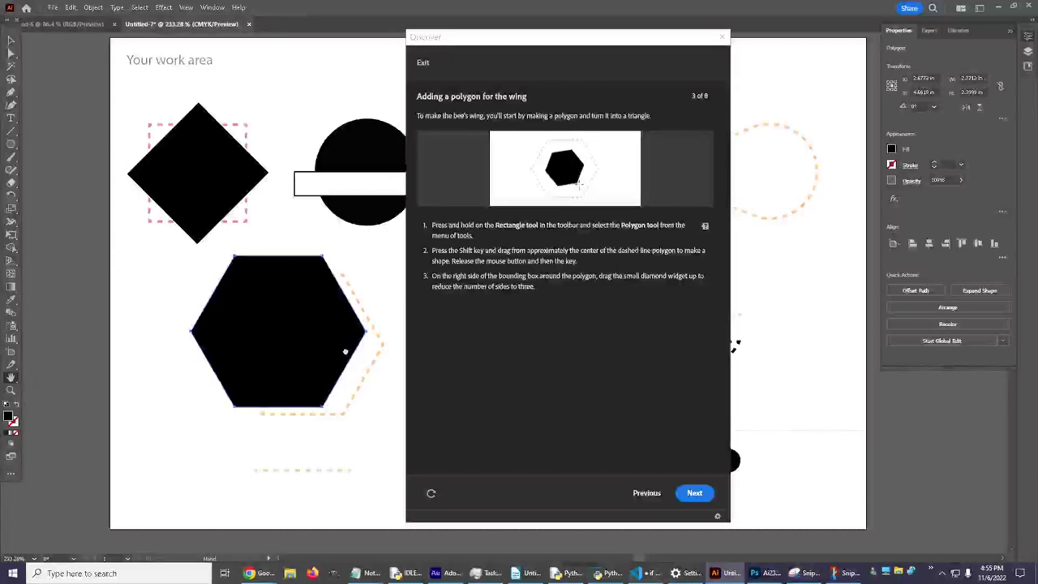
pyautogui.moveTo(345, 352); pyautogui.dragTo(344, 351)
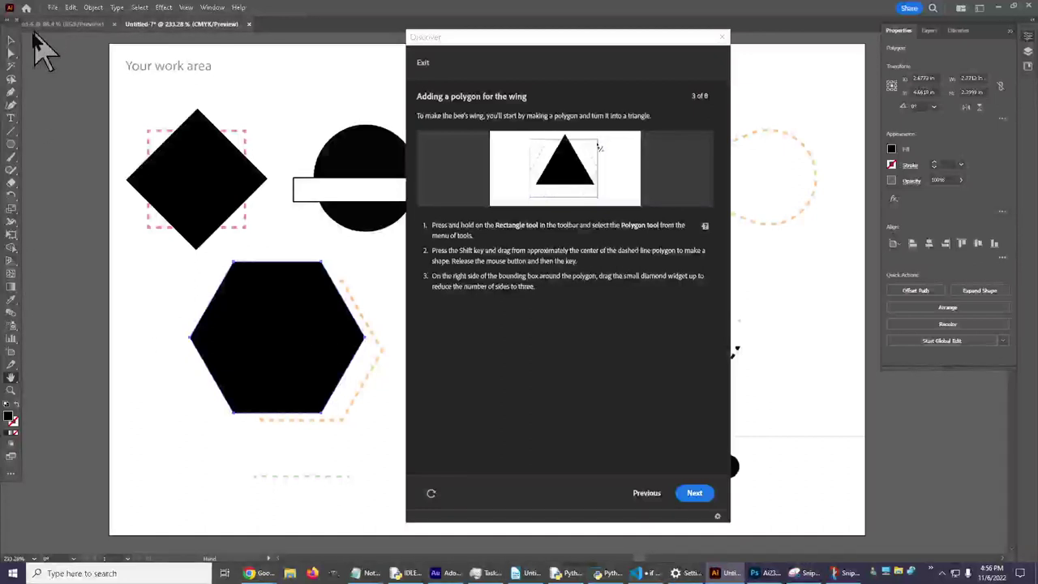
# Move the hexagon, shrink it from its top-left corner, and place it over the guide.
pyautogui.click(11, 40)
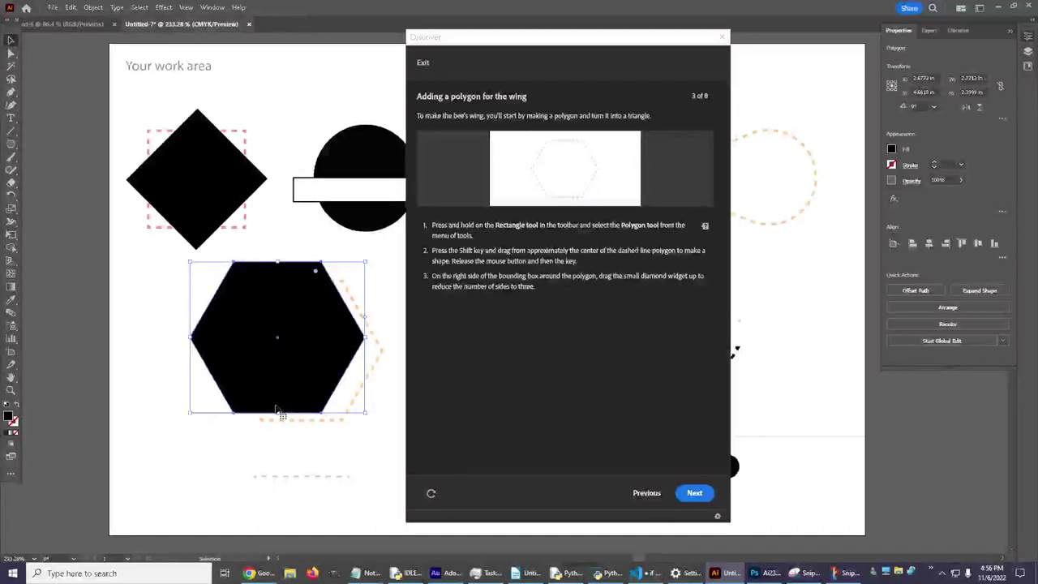
pyautogui.moveTo(279, 357); pyautogui.dragTo(301, 373)
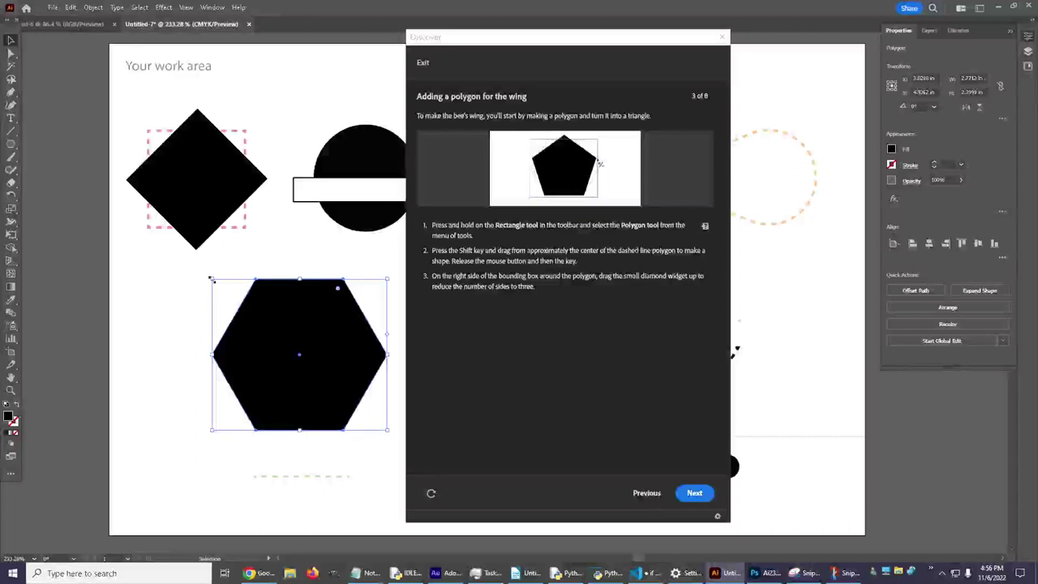
pyautogui.moveTo(211, 279); pyautogui.dragTo(232, 278)
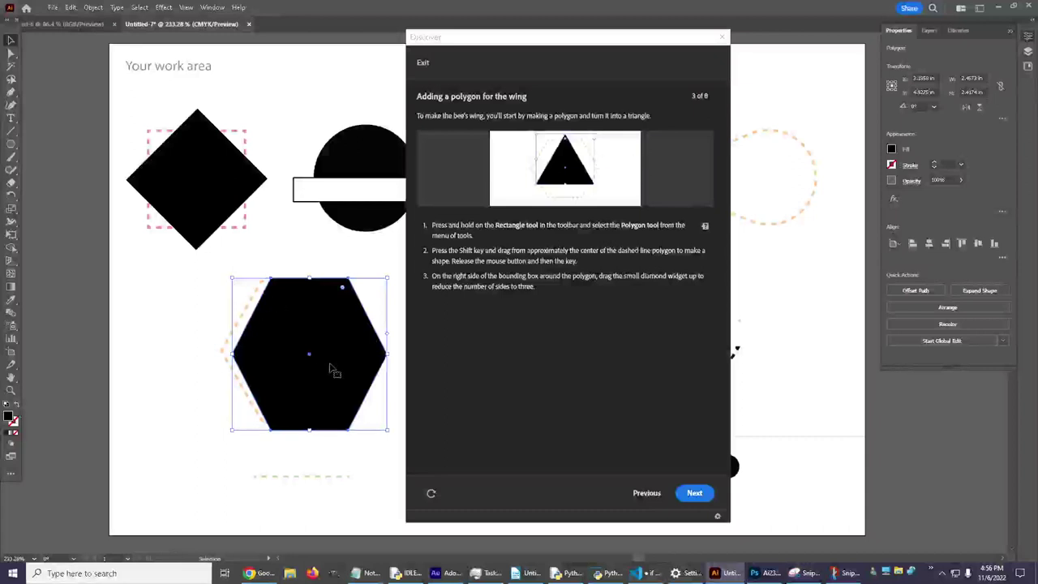
pyautogui.moveTo(324, 368)
pyautogui.mouseDown()
pyautogui.moveTo(309, 355)
pyautogui.moveTo(319, 360)
pyautogui.mouseUp()
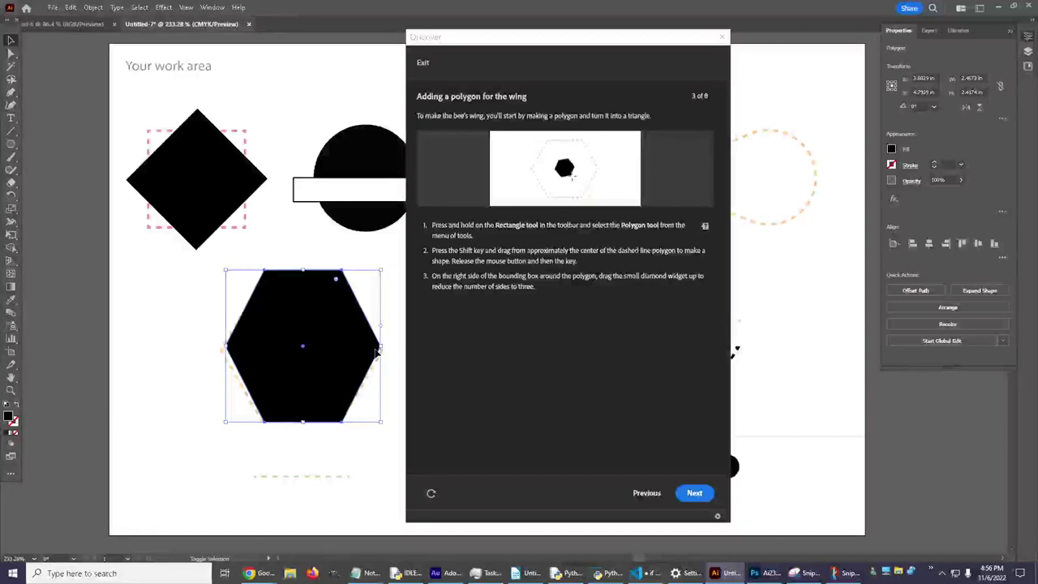
# Resize and shift the black hexagon to fit over the dashed hexagon guide.
pyautogui.moveTo(384, 347); pyautogui.dragTo(347, 356)
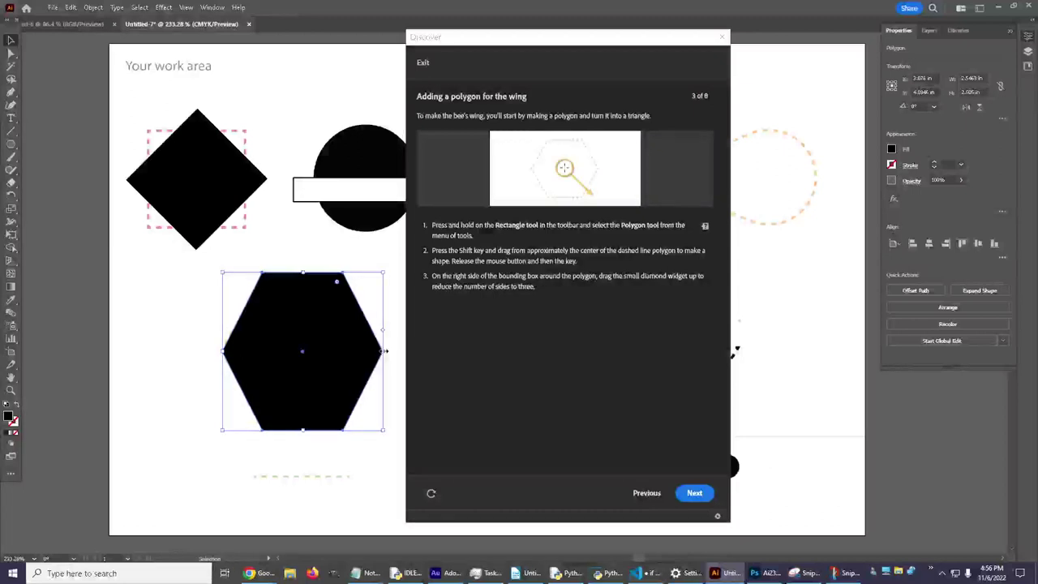
pyautogui.moveTo(343, 377)
pyautogui.mouseDown()
pyautogui.moveTo(331, 373)
pyautogui.moveTo(340, 378)
pyautogui.mouseUp()
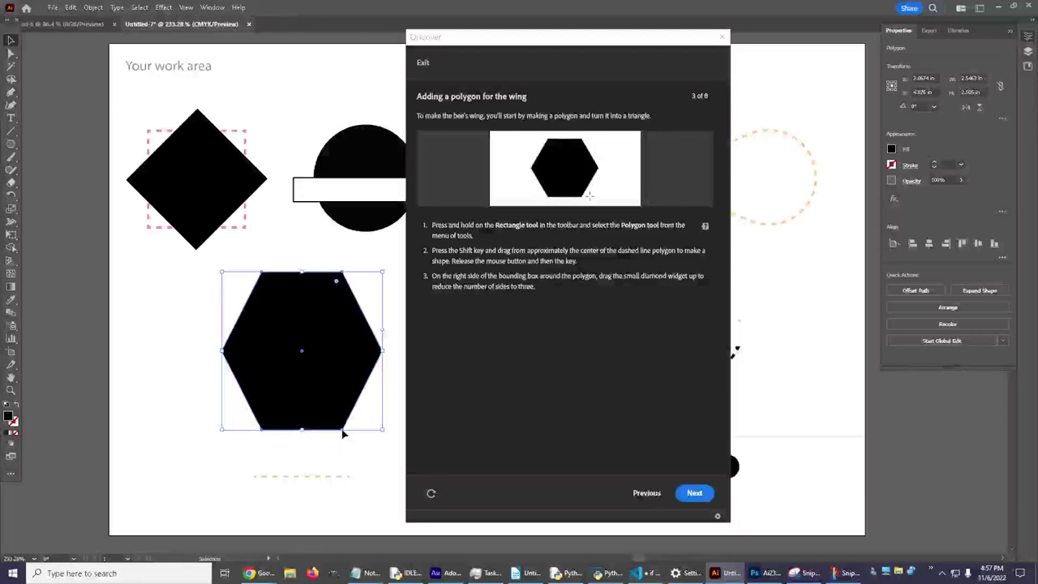
pyautogui.moveTo(343, 434)
pyautogui.mouseDown()
pyautogui.moveTo(350, 416)
pyautogui.moveTo(332, 434)
pyautogui.moveTo(343, 432)
pyautogui.mouseUp()
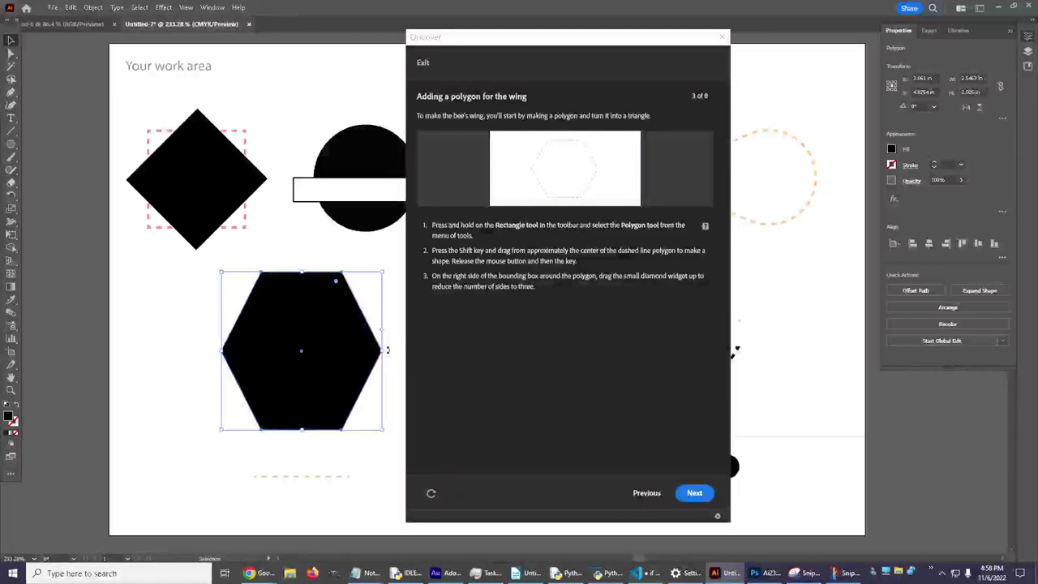
pyautogui.moveTo(384, 351); pyautogui.dragTo(384, 272)
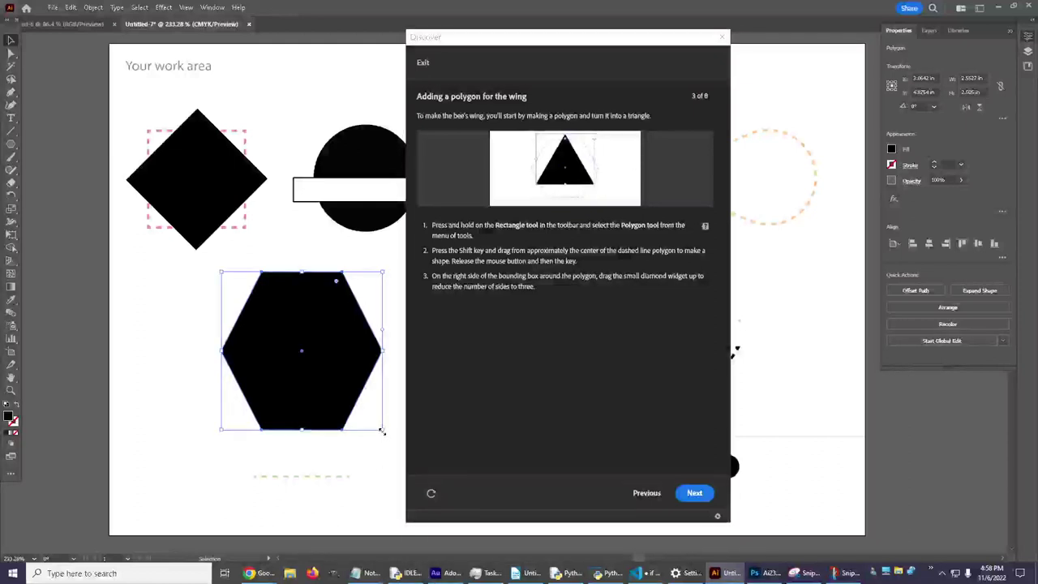
pyautogui.moveTo(382, 430)
pyautogui.mouseDown()
pyautogui.moveTo(381, 299)
pyautogui.moveTo(374, 406)
pyautogui.moveTo(378, 431)
pyautogui.moveTo(388, 430)
pyautogui.mouseUp()
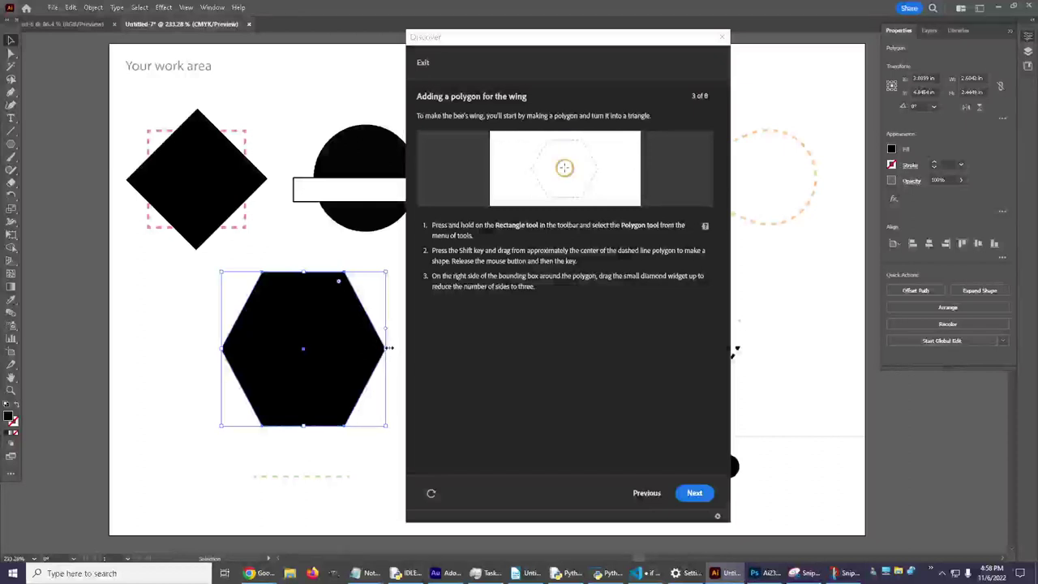
pyautogui.moveTo(386, 351)
pyautogui.mouseDown()
pyautogui.moveTo(388, 375)
pyautogui.moveTo(389, 348)
pyautogui.mouseUp()
# Drag the sides widget to reduce the polygon to a three-sided triangle.
pyautogui.moveTo(387, 332)
pyautogui.mouseDown()
pyautogui.moveTo(388, 308)
pyautogui.moveTo(369, 353)
pyautogui.moveTo(347, 365)
pyautogui.moveTo(381, 317)
pyautogui.moveTo(378, 346)
pyautogui.moveTo(381, 337)
pyautogui.mouseUp()
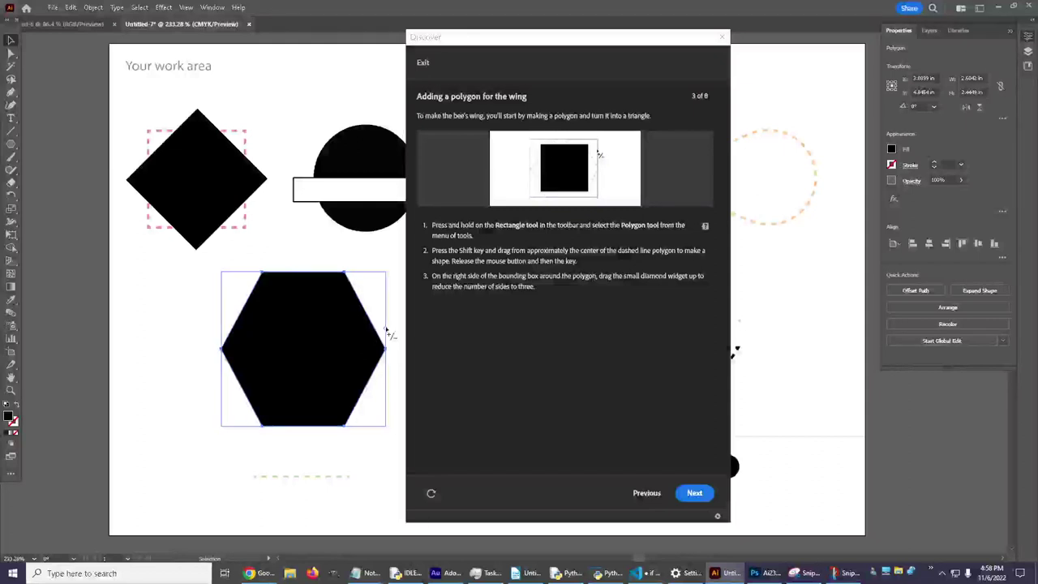
pyautogui.moveTo(389, 334); pyautogui.dragTo(398, 437)
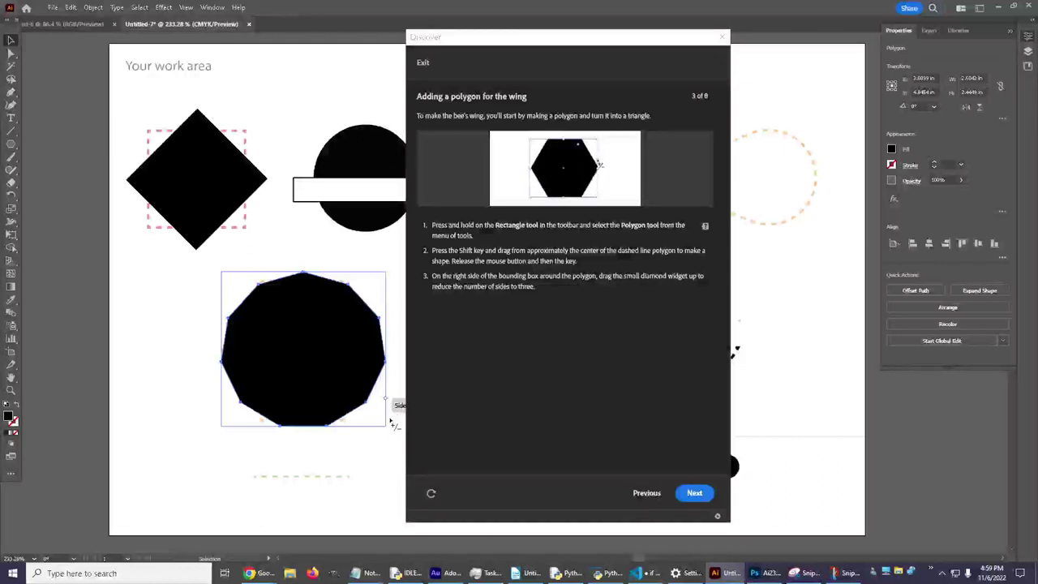
pyautogui.moveTo(392, 421); pyautogui.dragTo(361, 278)
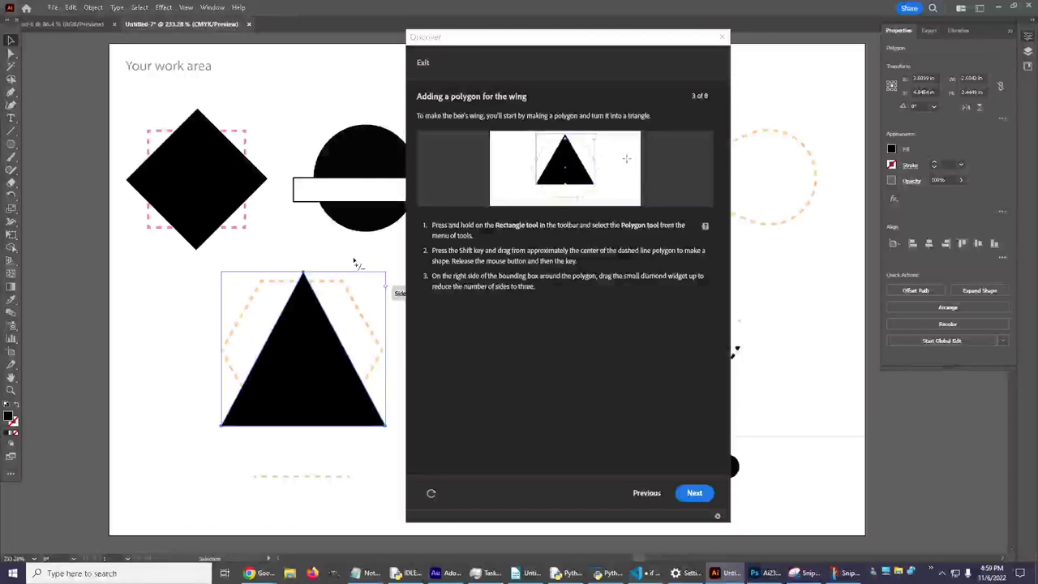
pyautogui.moveTo(354, 261); pyautogui.dragTo(353, 261)
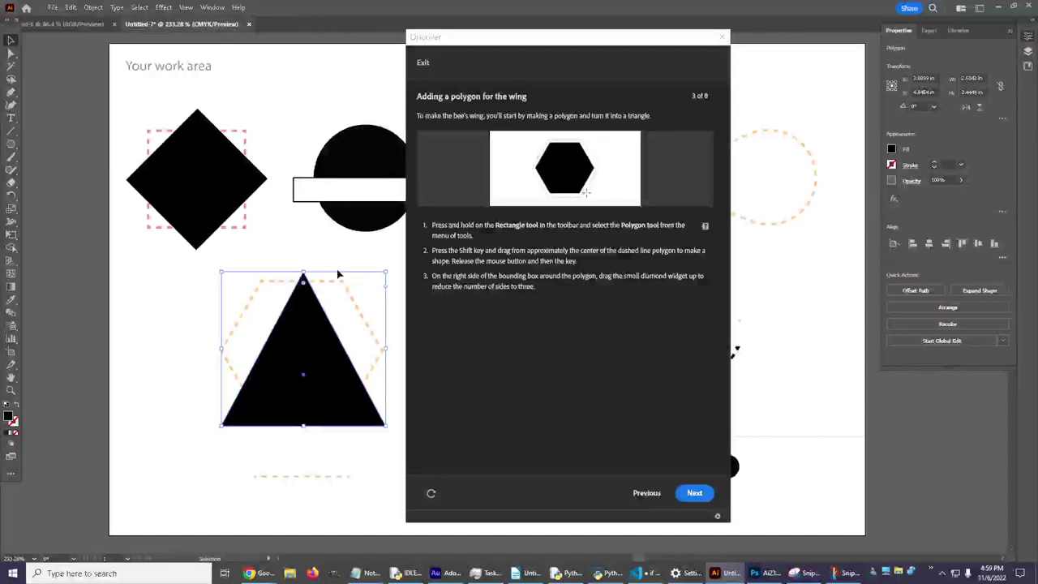
# Advance the Discover tutorial to step 4 of 8, 'Editing the polygon'.
pyautogui.click(707, 495)
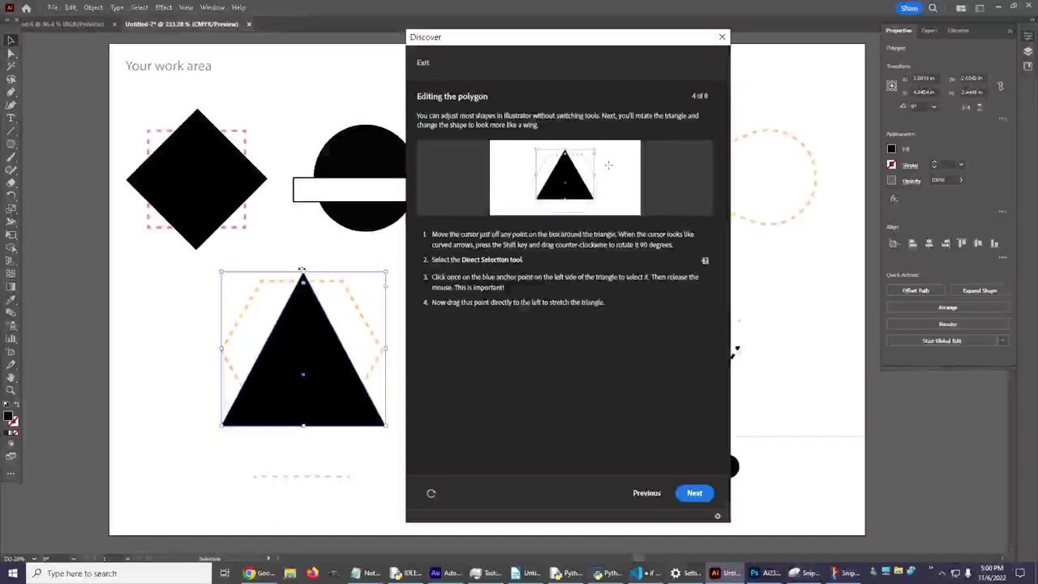
# Rotate the black triangle 90° counter-clockwise so its point faces left.
pyautogui.click(302, 269)
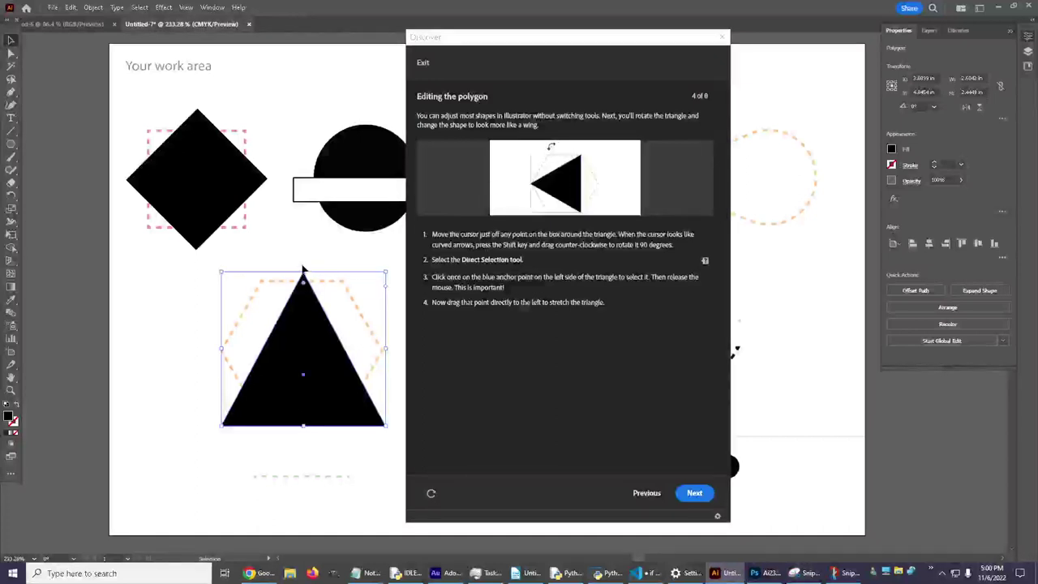
pyautogui.moveTo(301, 270); pyautogui.dragTo(55, 383)
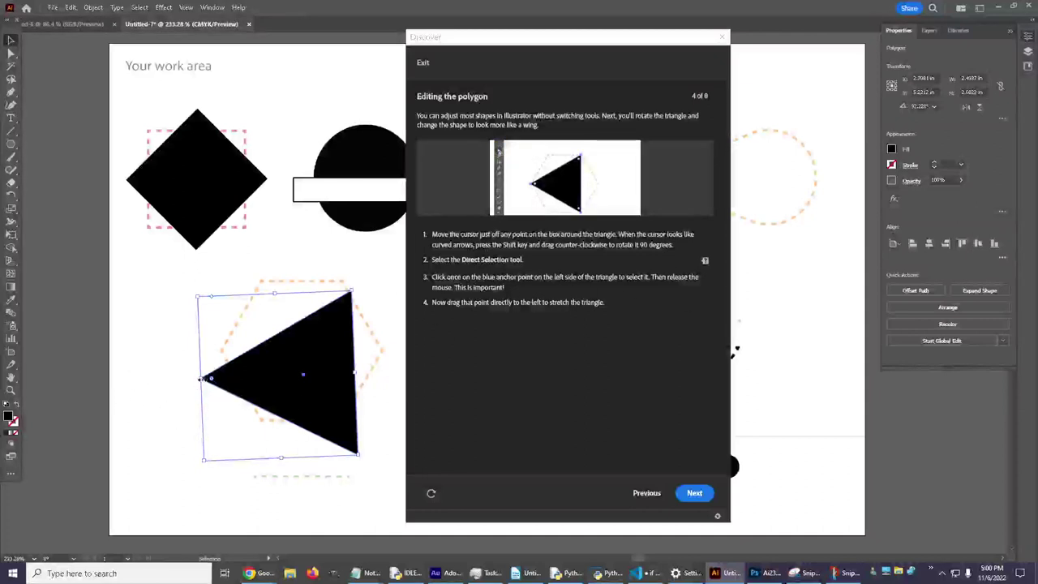
pyautogui.moveTo(196, 378); pyautogui.dragTo(202, 374)
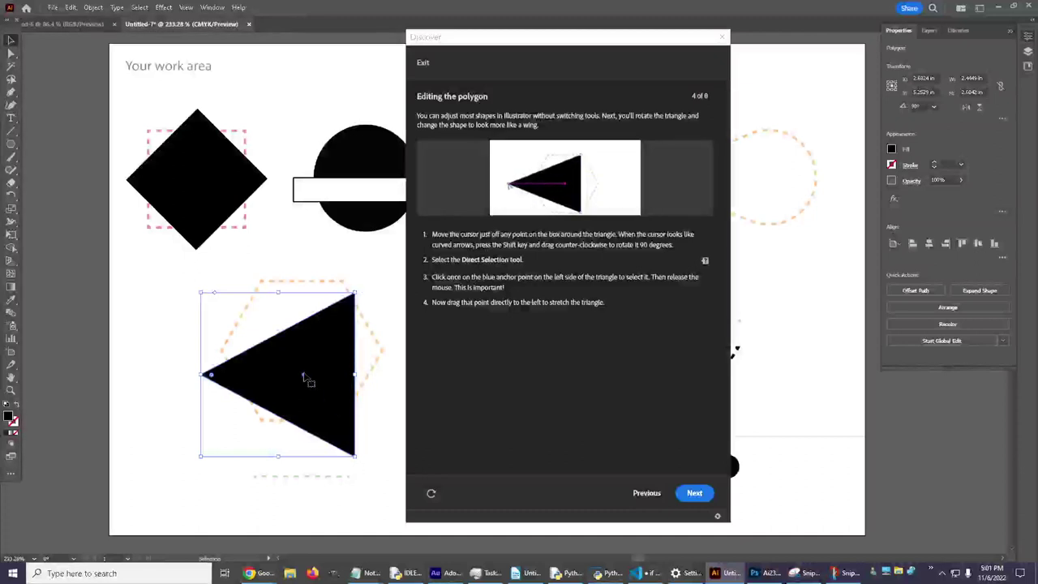
# Reposition and slightly shrink the rotated triangle over the dashed hexagon guide.
pyautogui.moveTo(308, 379); pyautogui.dragTo(293, 353)
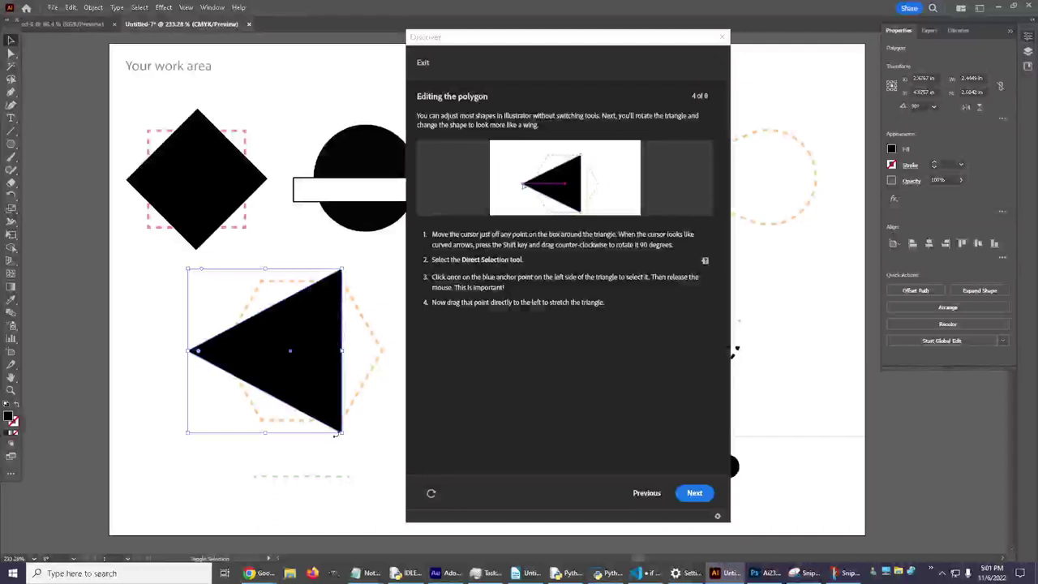
pyautogui.moveTo(342, 435); pyautogui.dragTo(342, 421)
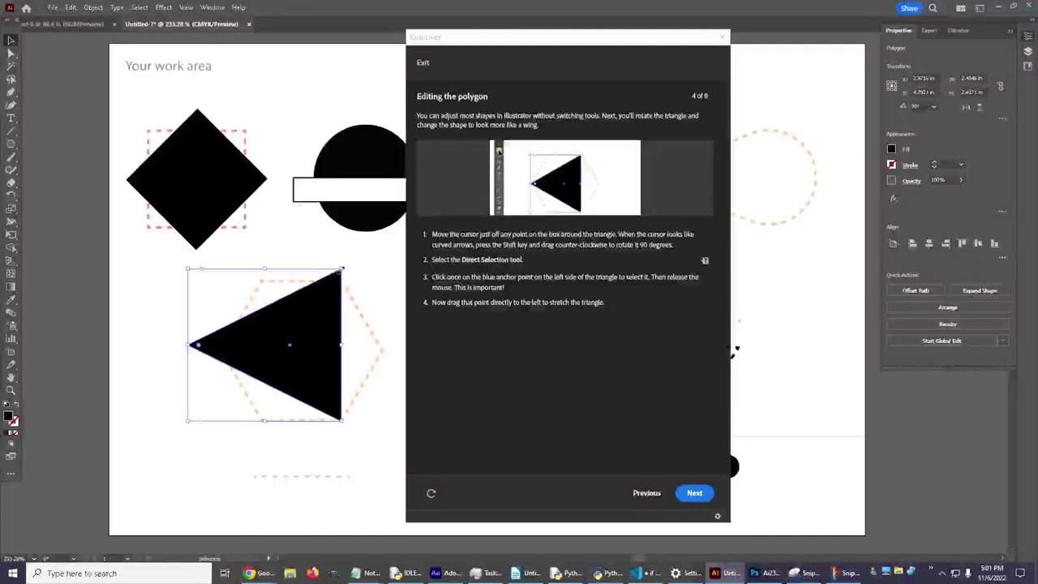
pyautogui.moveTo(341, 268); pyautogui.dragTo(331, 278)
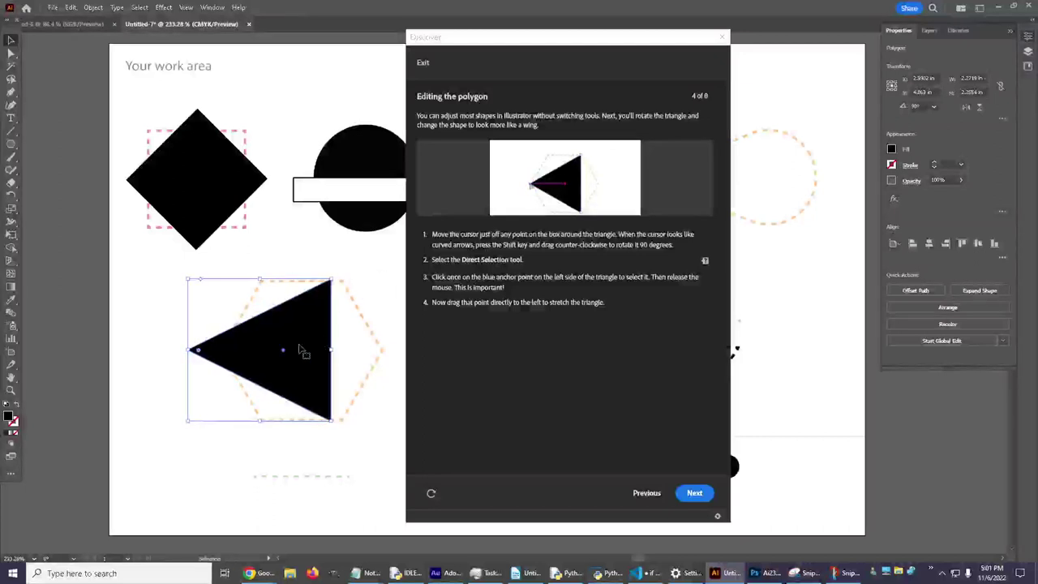
pyautogui.moveTo(298, 349); pyautogui.dragTo(312, 352)
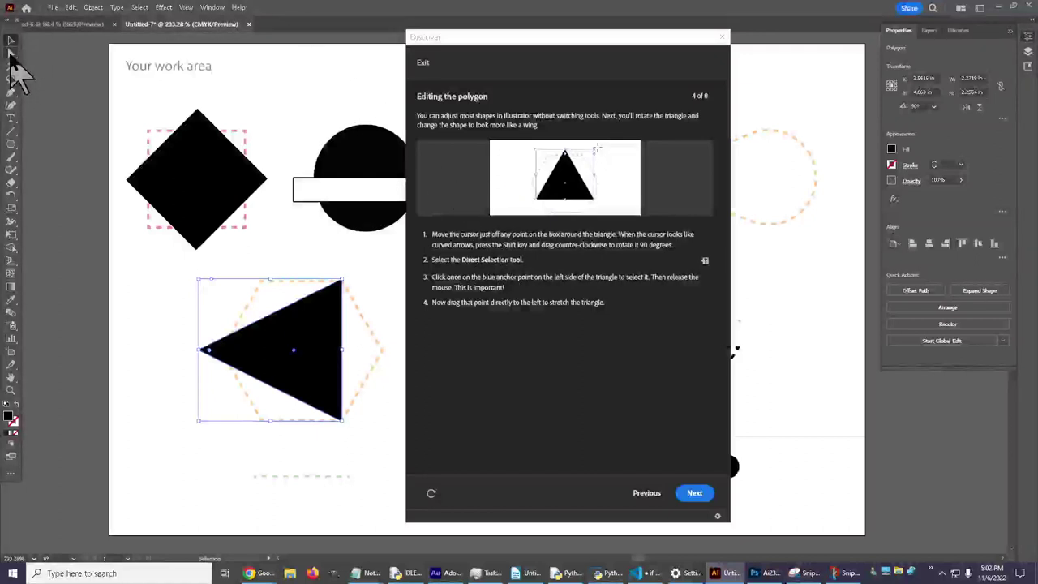
# Locate the tool via the tutorial's Show link and switch to the Direct Selection Tool (A).
pyautogui.click(704, 262)
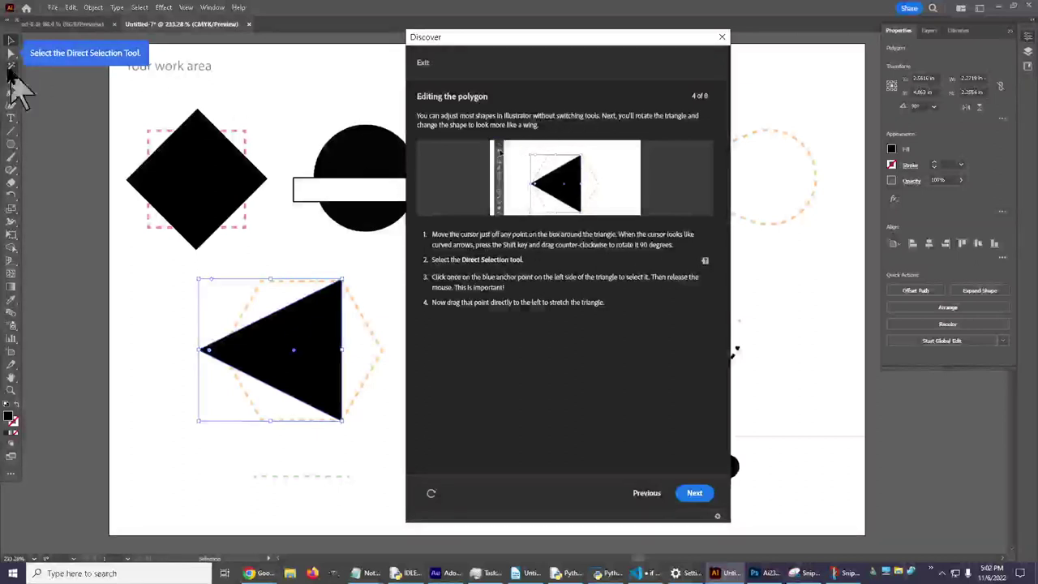
pyautogui.click(11, 54)
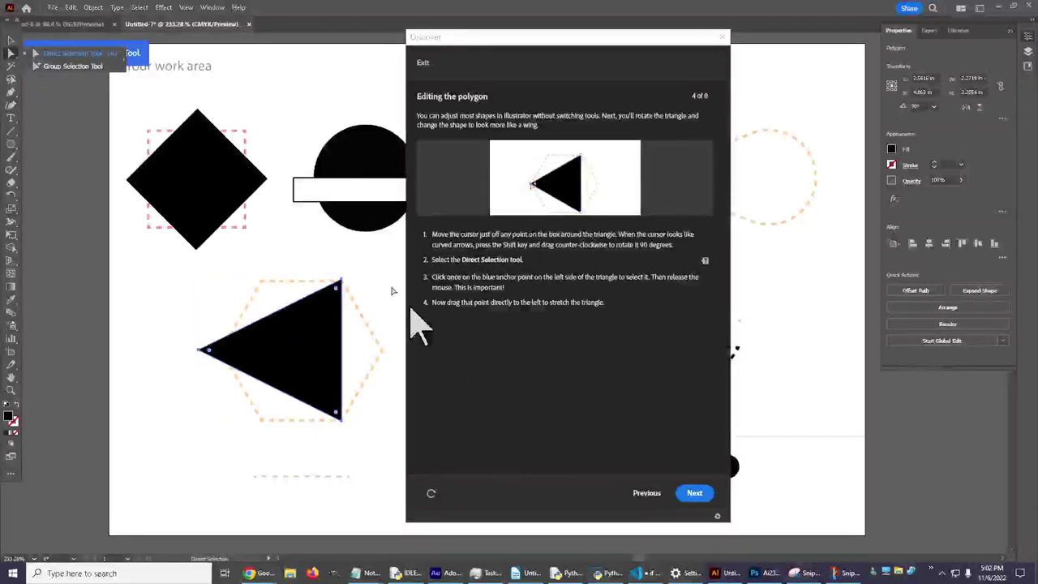
pyautogui.click(73, 54)
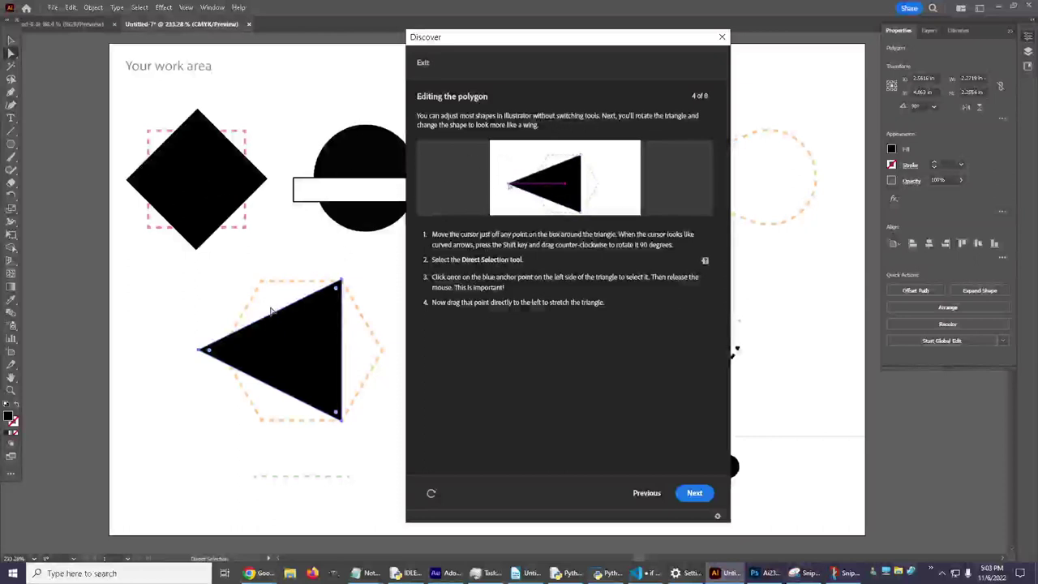
# Select the triangle's left anchor point and drag it left into a long wing point.
pyautogui.click(200, 354)
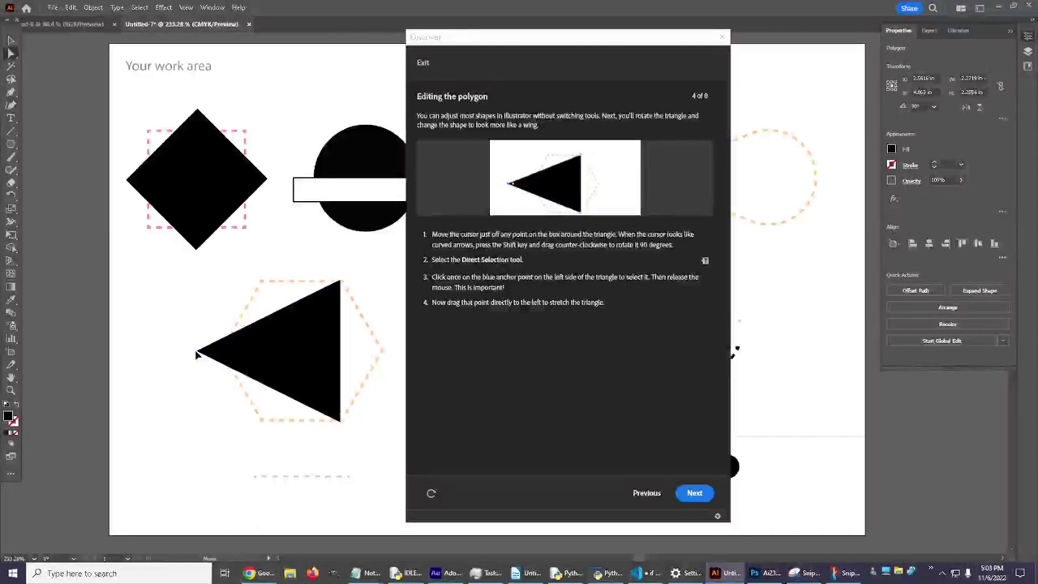
pyautogui.click(200, 353)
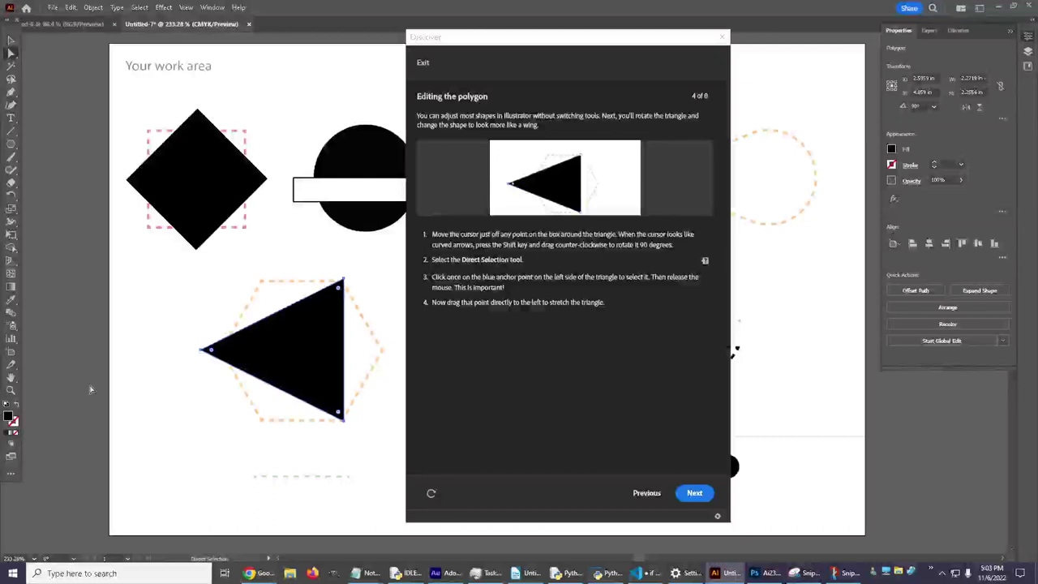
pyautogui.click(202, 351)
pyautogui.moveTo(202, 352); pyautogui.dragTo(142, 356)
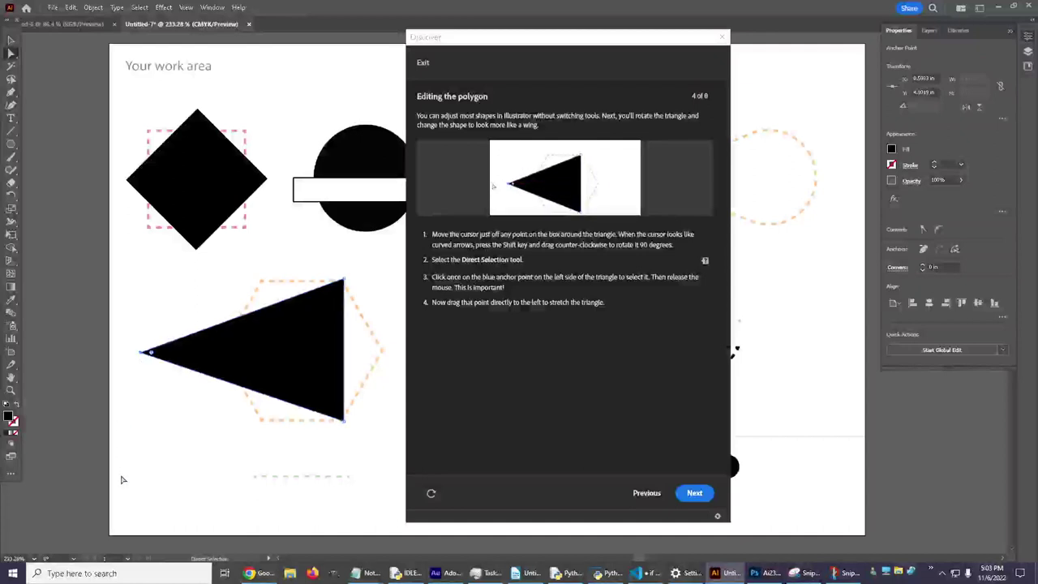
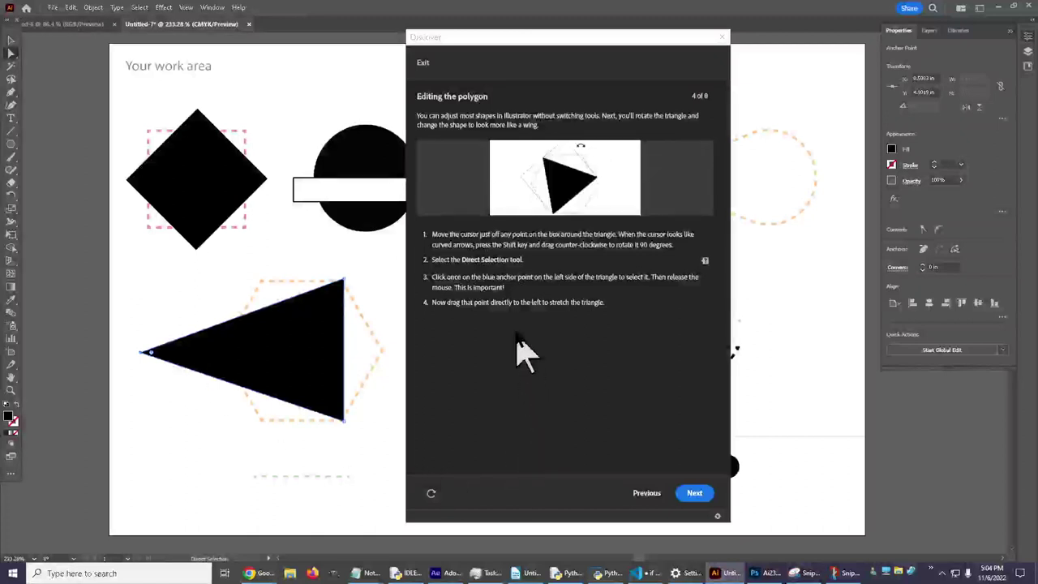
# Advance the Discover tutorial to step 5, 'Rounding select corners of a shape'.
pyautogui.click(696, 493)
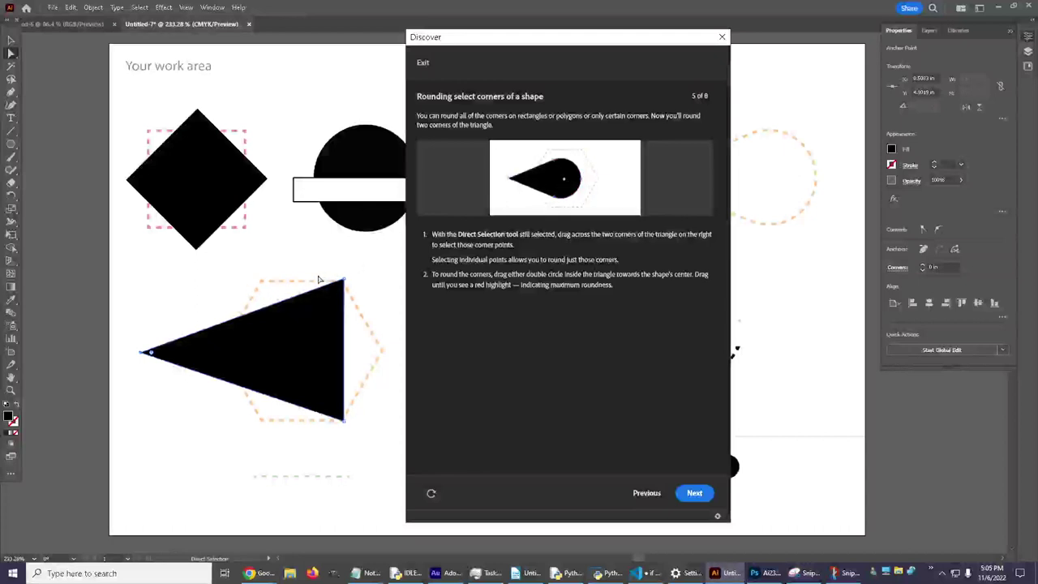
# Round the triangle's two right corners to maximum, then go on to step 6, 'Dividing up shapes'.
pyautogui.moveTo(339, 268); pyautogui.dragTo(333, 374)
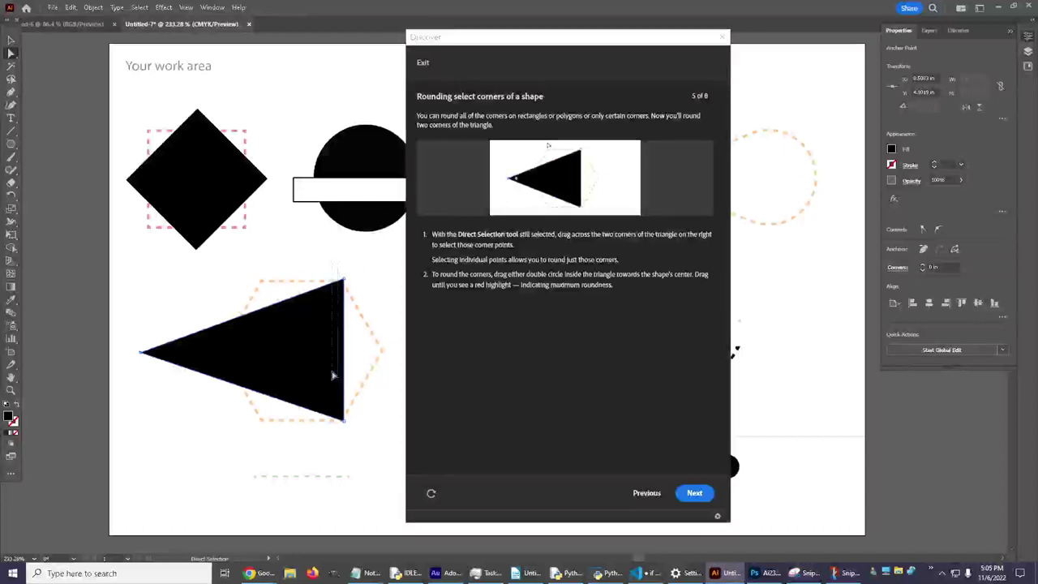
pyautogui.moveTo(321, 436); pyautogui.dragTo(360, 446)
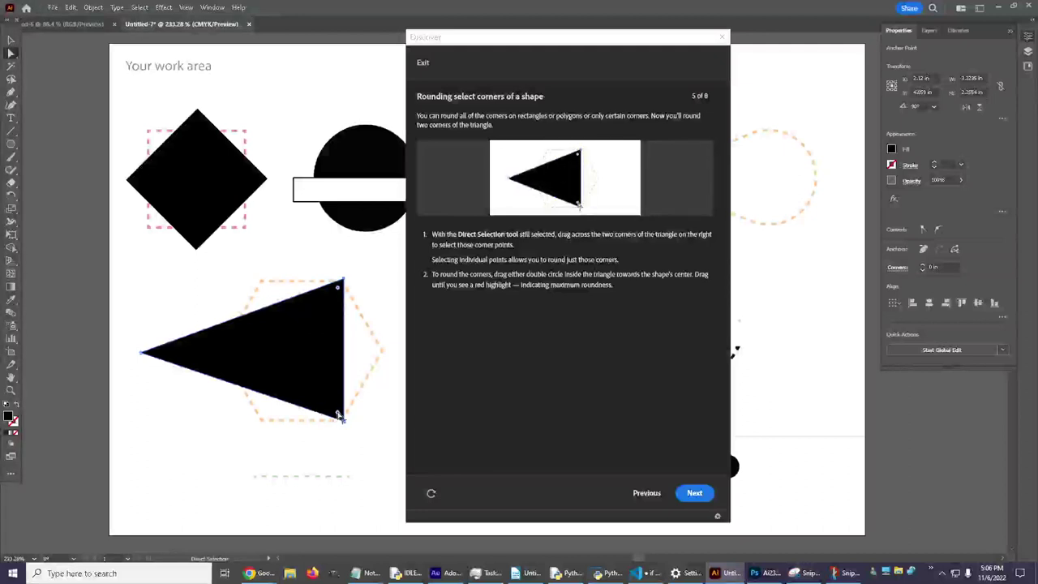
pyautogui.moveTo(337, 412); pyautogui.dragTo(262, 357)
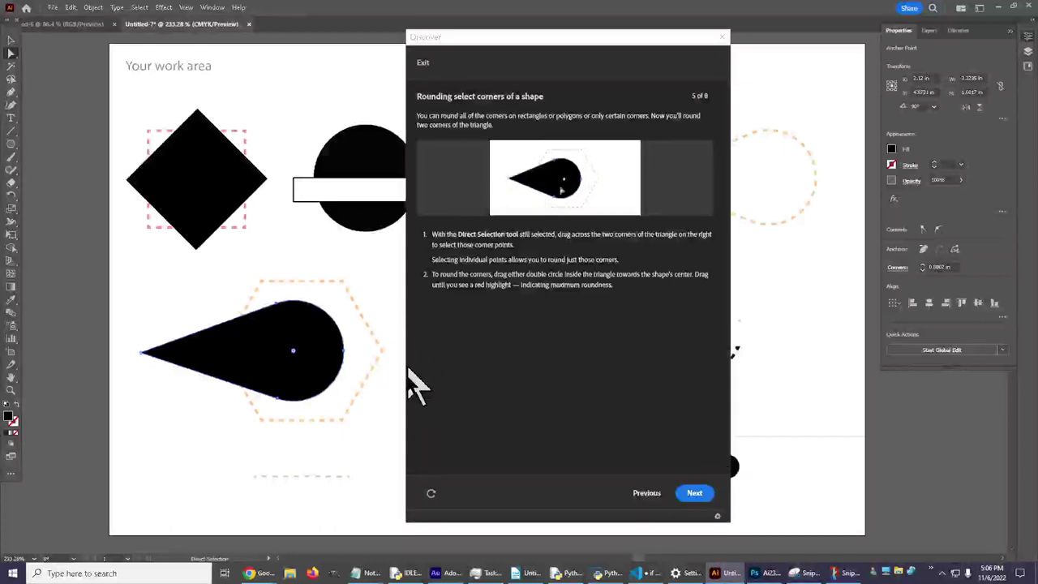
pyautogui.click(696, 499)
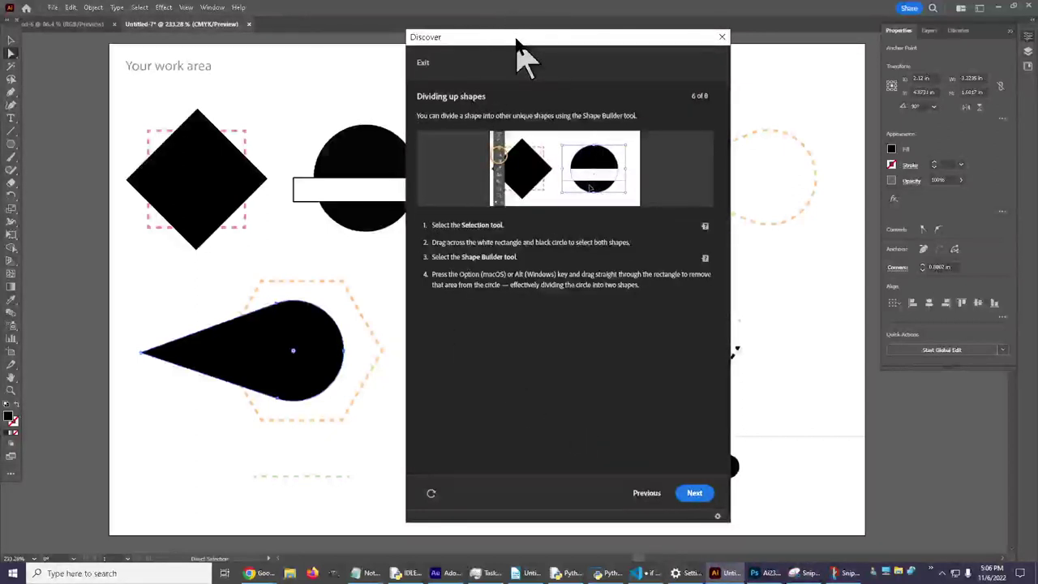
# Move the Discover panel to the right and deselect the teardrop.
pyautogui.moveTo(517, 37); pyautogui.dragTo(759, 29)
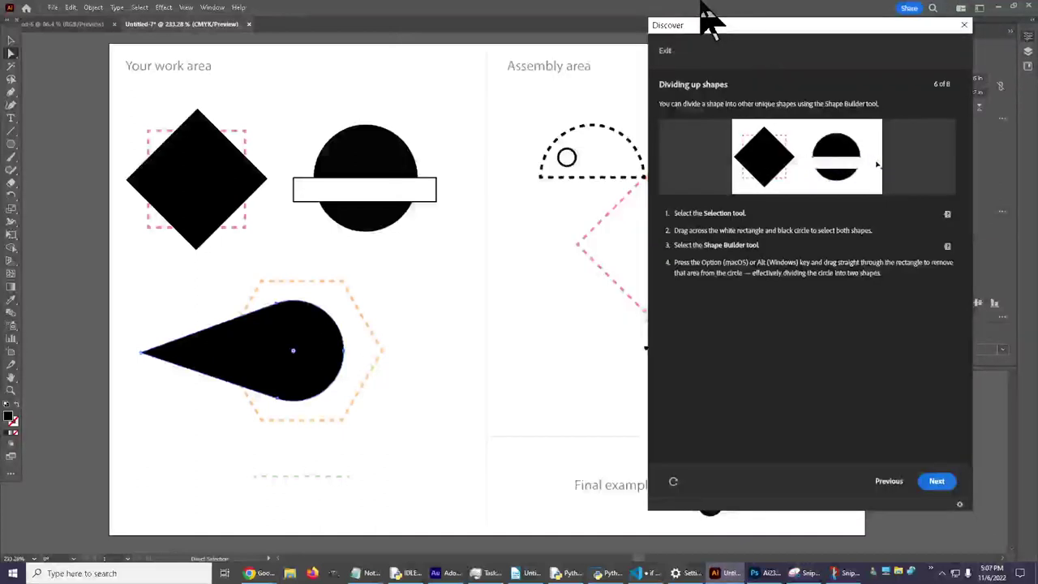
pyautogui.moveTo(705, 17); pyautogui.dragTo(722, 47)
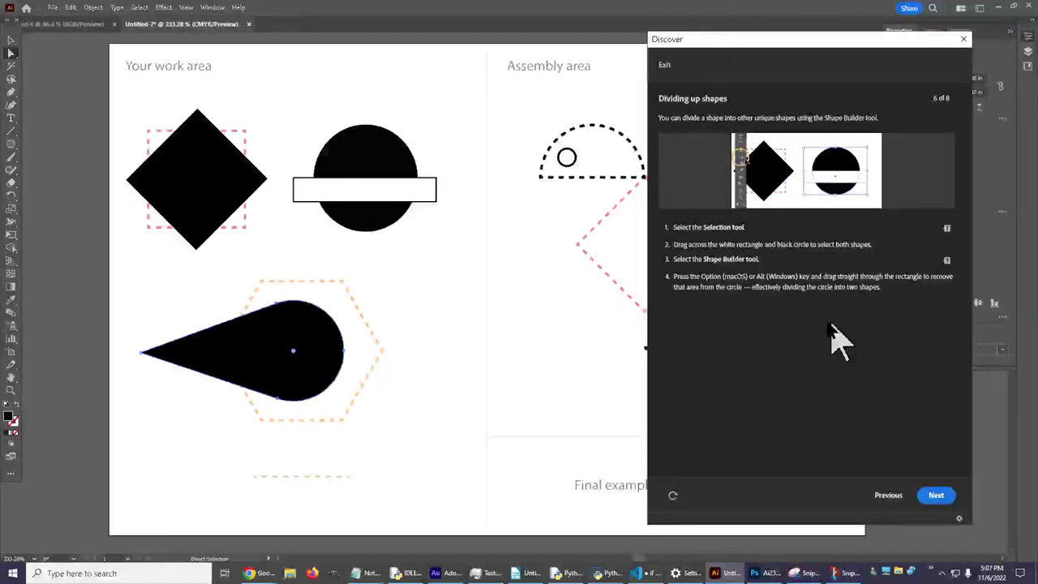
pyautogui.click(10, 41)
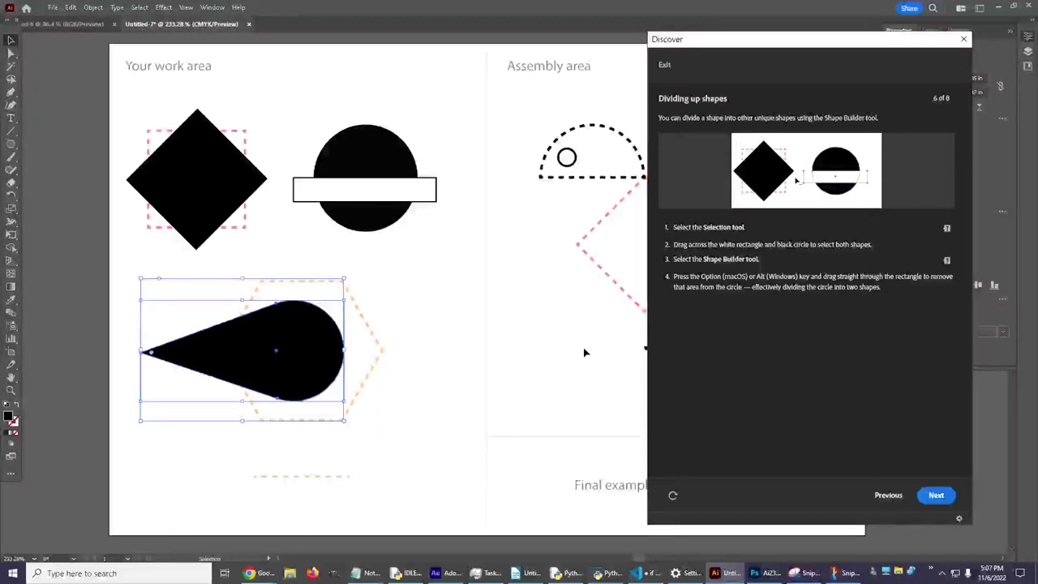
pyautogui.click(456, 316)
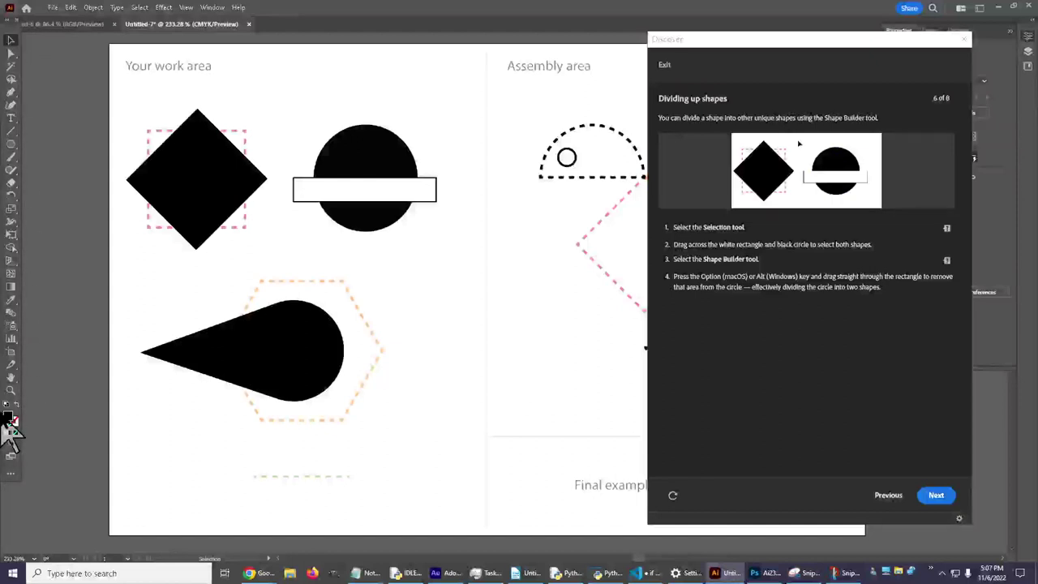
pyautogui.click(12, 377)
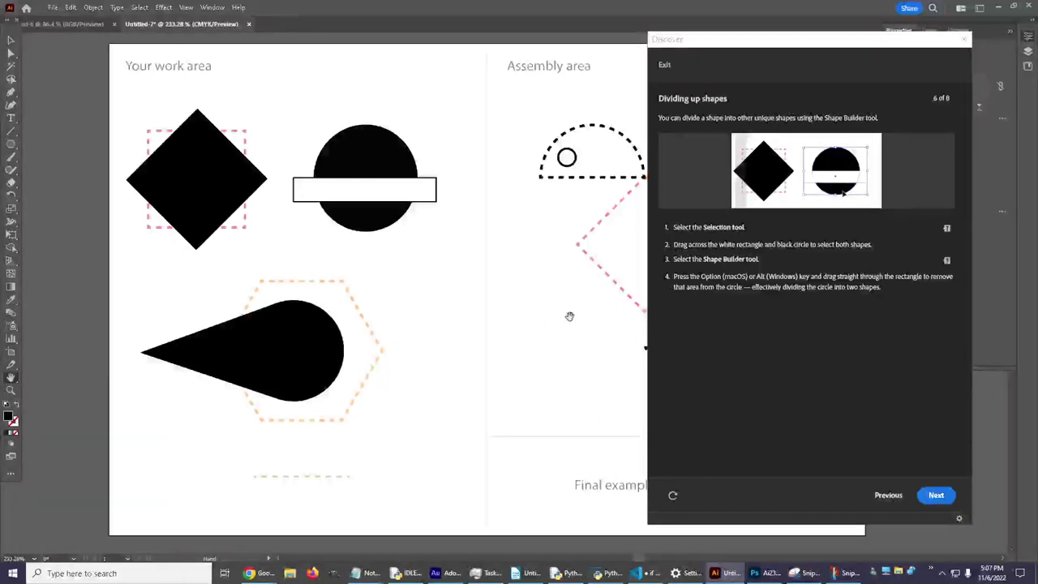
# Pan the canvas to reveal the Assembly area and Final example bee, shifting the Discover panel right.
pyautogui.moveTo(570, 316); pyautogui.dragTo(377, 299)
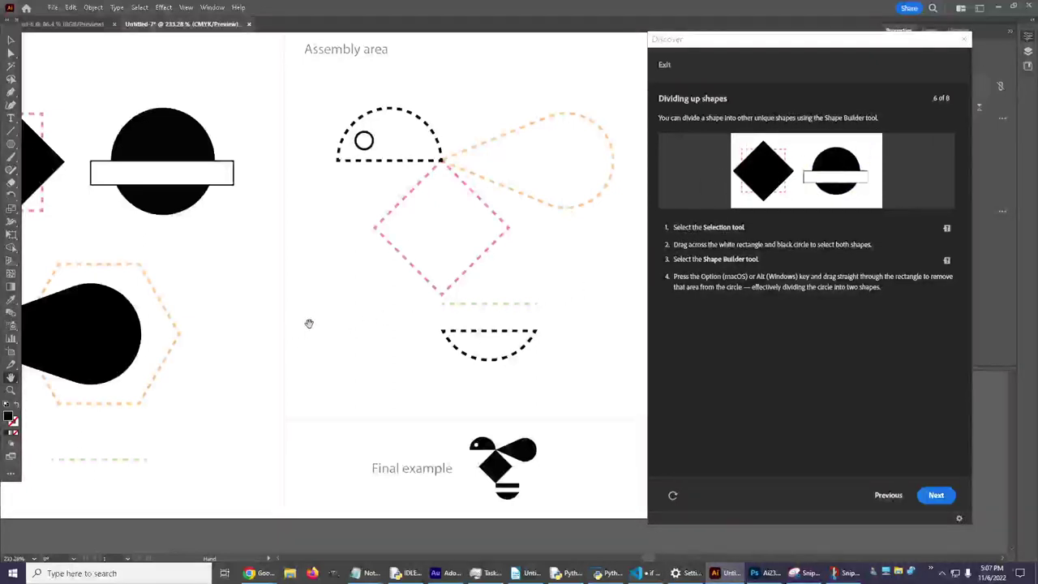
pyautogui.moveTo(316, 325); pyautogui.dragTo(339, 315)
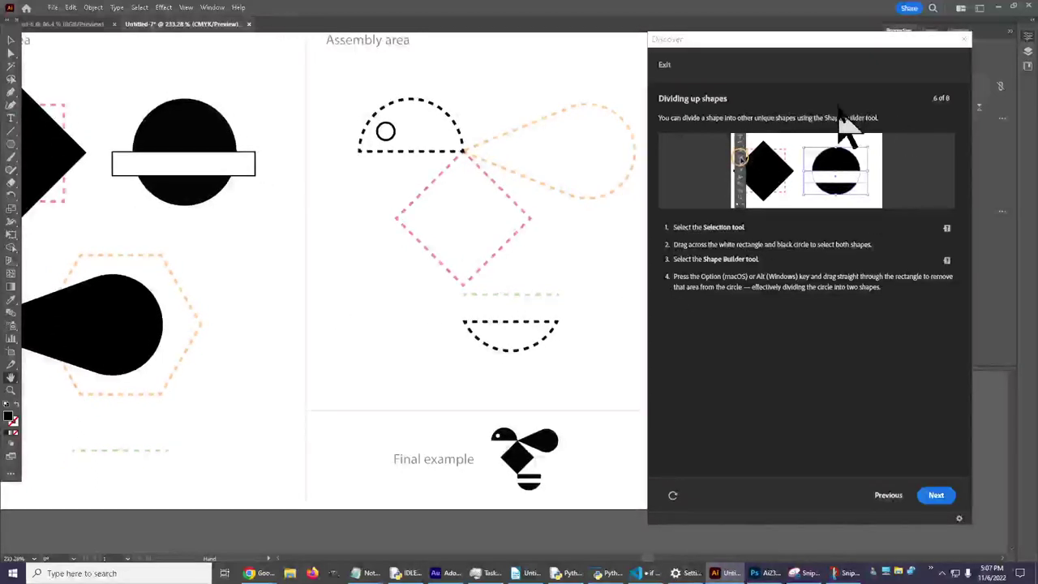
pyautogui.moveTo(835, 56); pyautogui.dragTo(886, 59)
pyautogui.moveTo(357, 352); pyautogui.dragTo(416, 348)
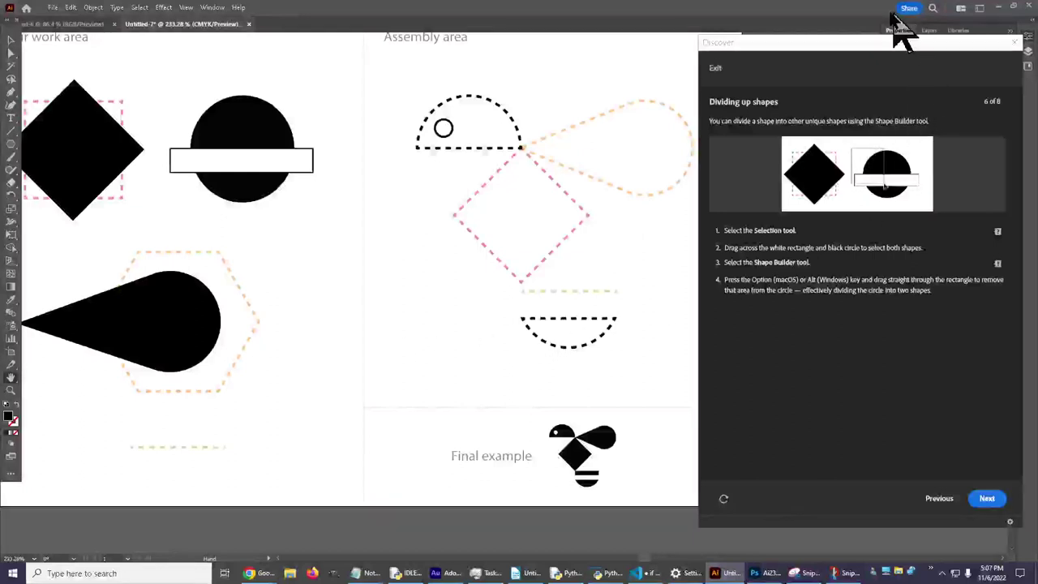
pyautogui.moveTo(869, 52)
pyautogui.mouseDown()
pyautogui.moveTo(891, 58)
pyautogui.moveTo(862, 48)
pyautogui.moveTo(876, 55)
pyautogui.mouseUp()
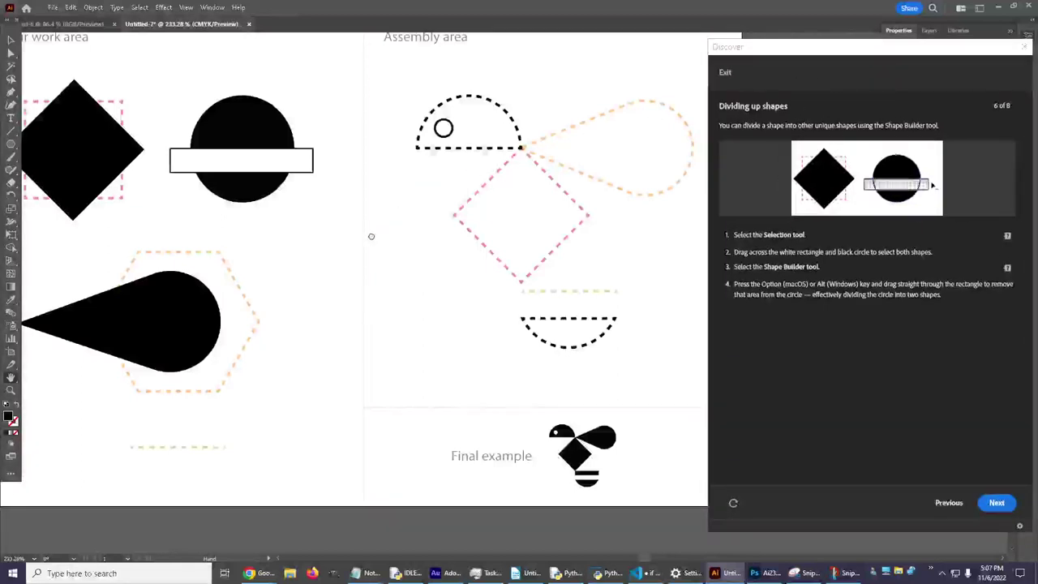
pyautogui.moveTo(371, 234); pyautogui.dragTo(384, 238)
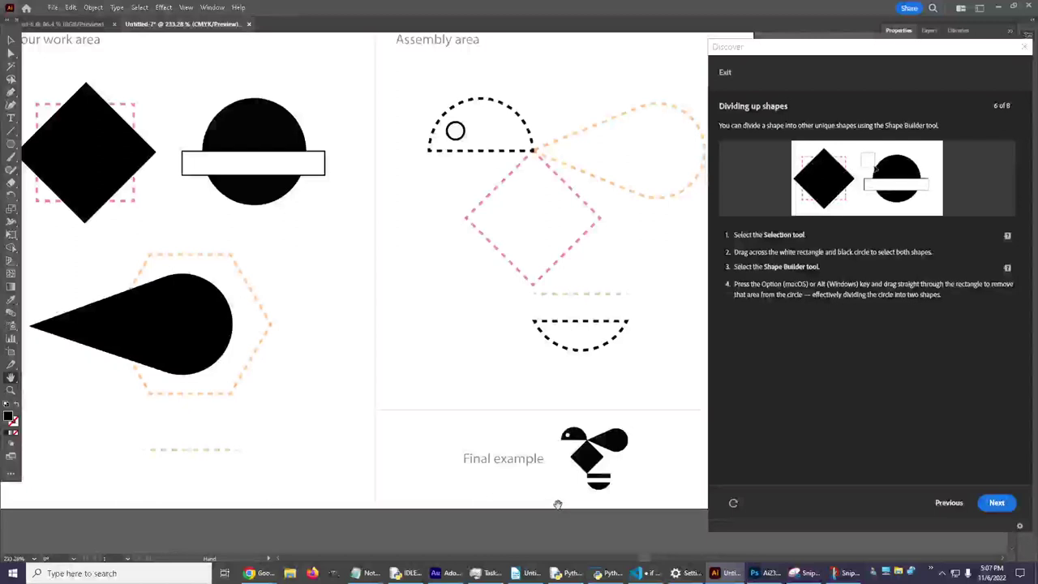
# Marquee-select the black circle and the white rectangle together, ready for Shape Builder.
pyautogui.click(10, 41)
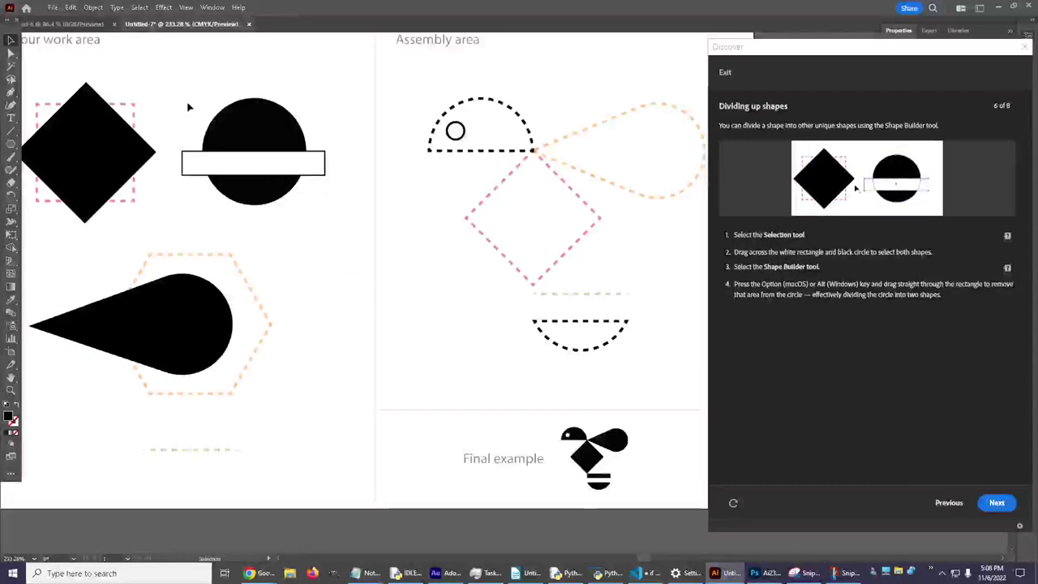
pyautogui.moveTo(189, 106); pyautogui.dragTo(361, 232)
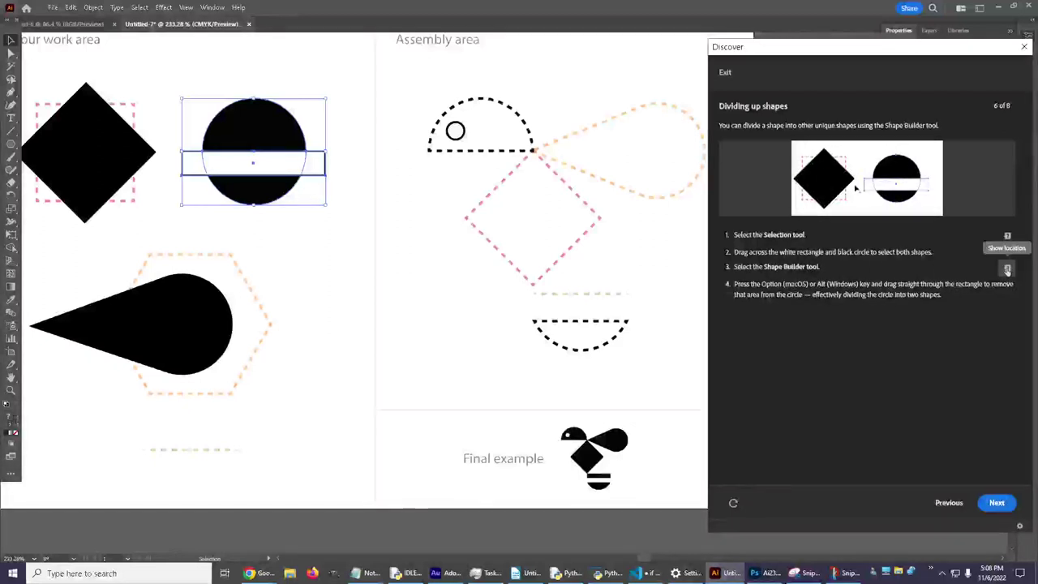
pyautogui.click(1008, 270)
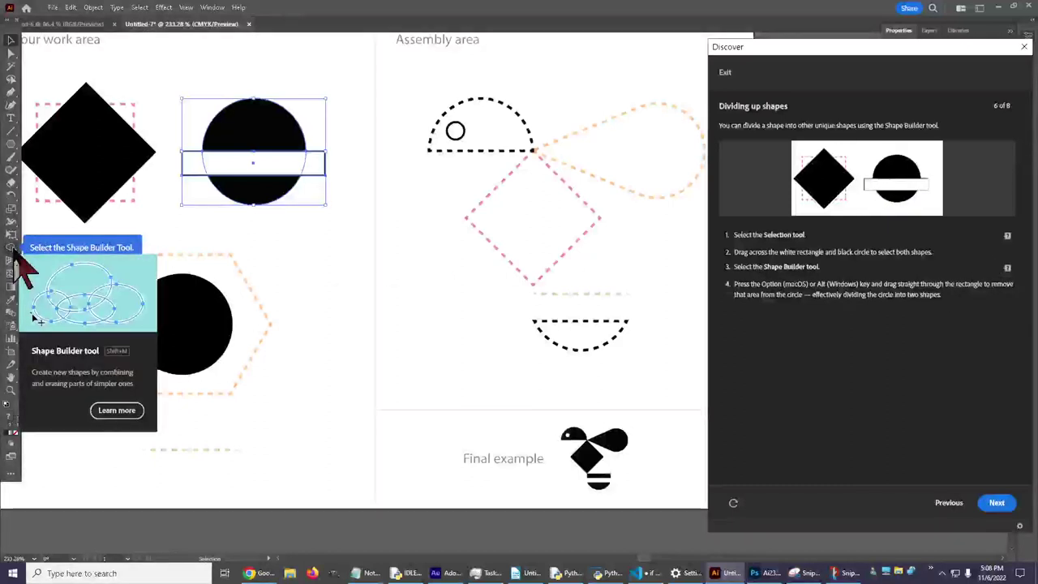
pyautogui.click(13, 250)
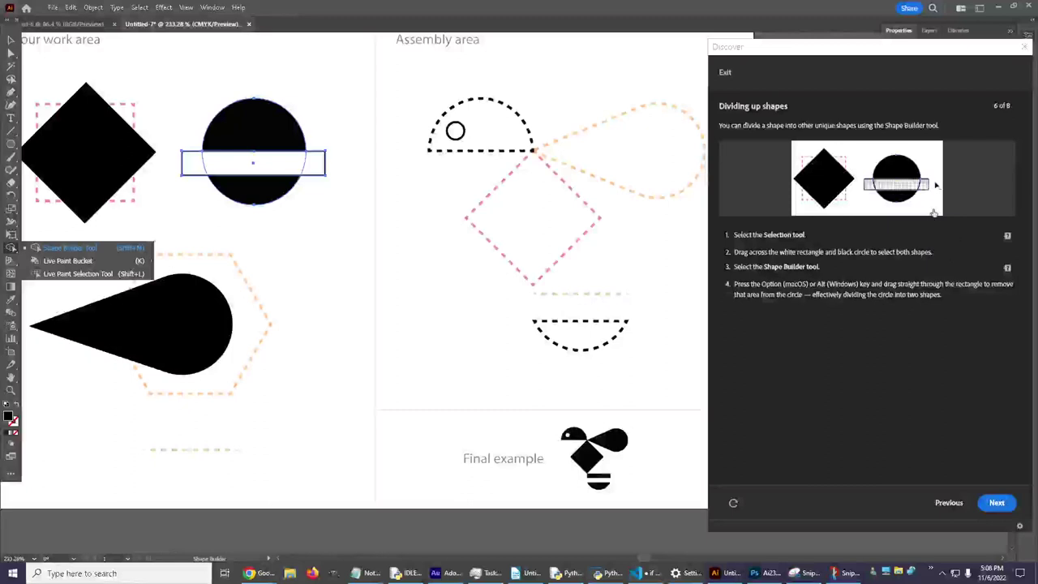
# Alt-drag through the white band with Shape Builder to split the circle, then advance to 'Drawing a line'.
pyautogui.click(81, 248)
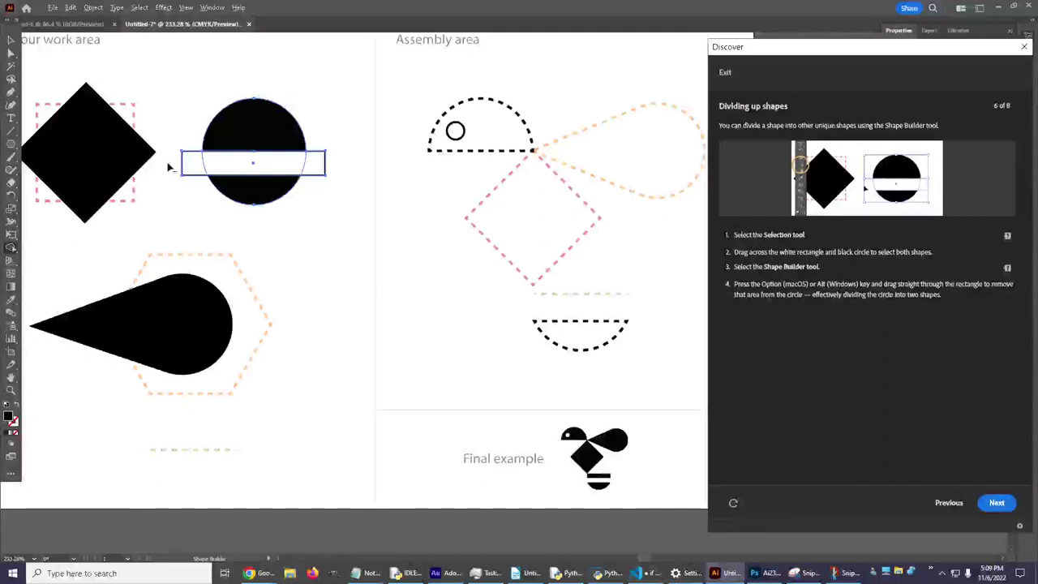
pyautogui.moveTo(169, 167); pyautogui.dragTo(338, 169)
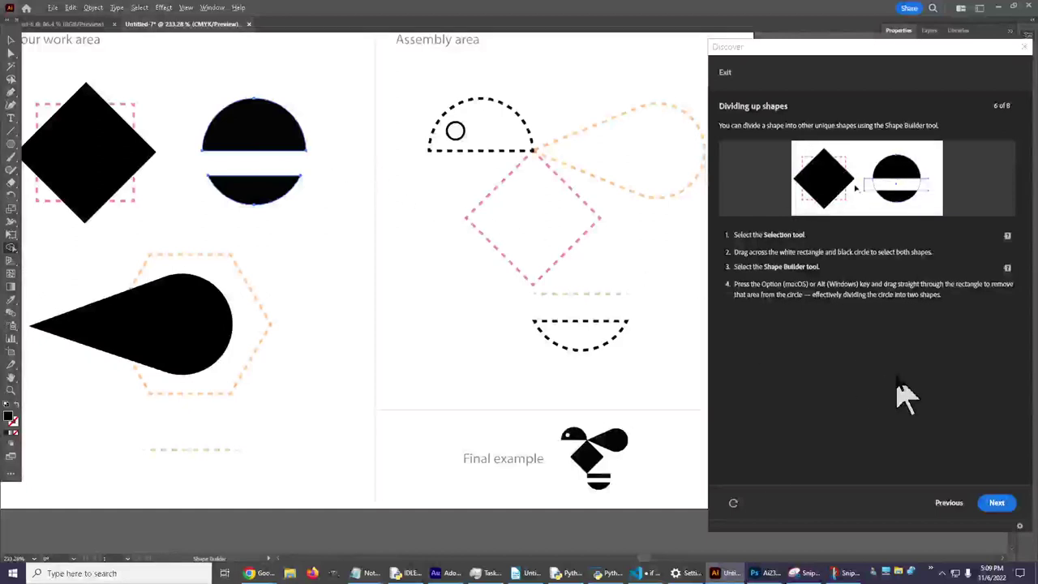
pyautogui.click(996, 502)
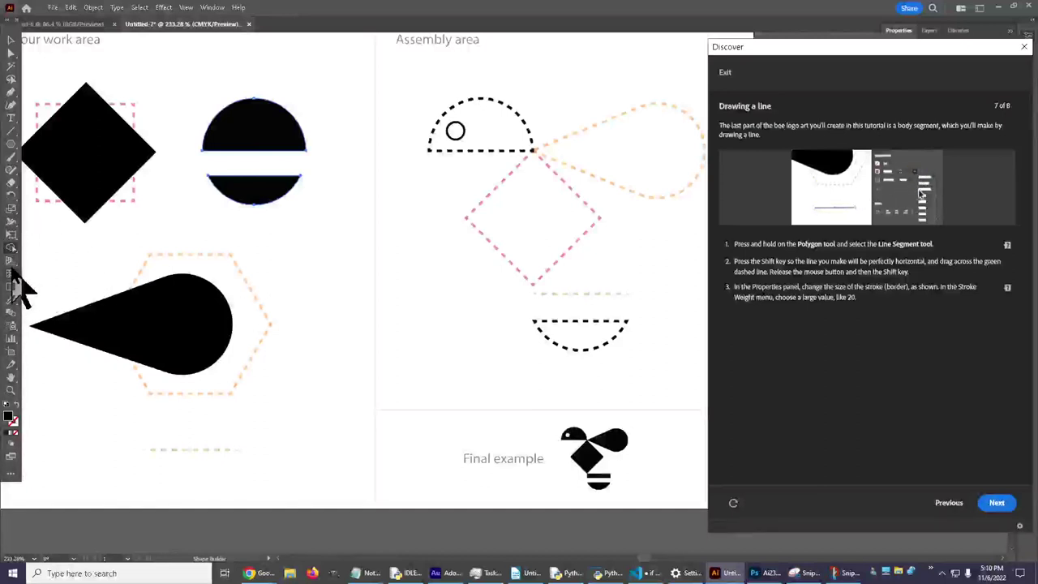
pyautogui.click(13, 149)
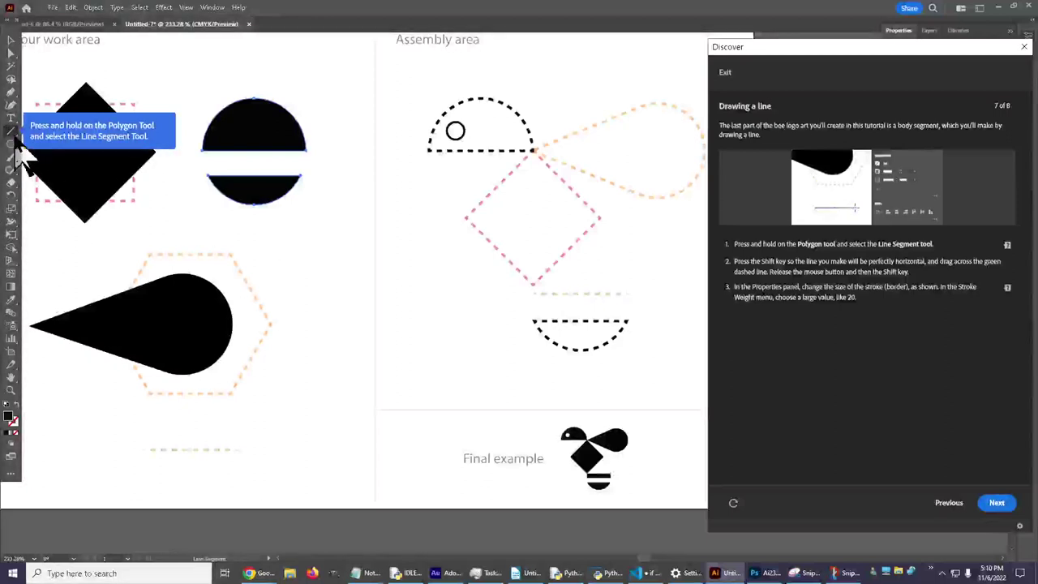
# Choose the Line Segment Tool from the toolbar's line tools flyout.
pyautogui.click(12, 133)
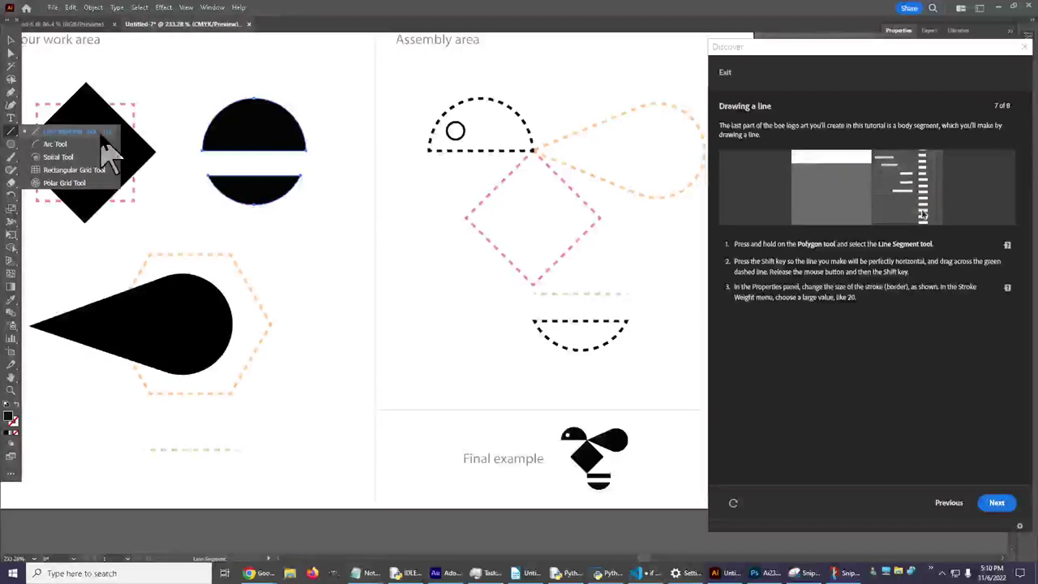
pyautogui.click(99, 132)
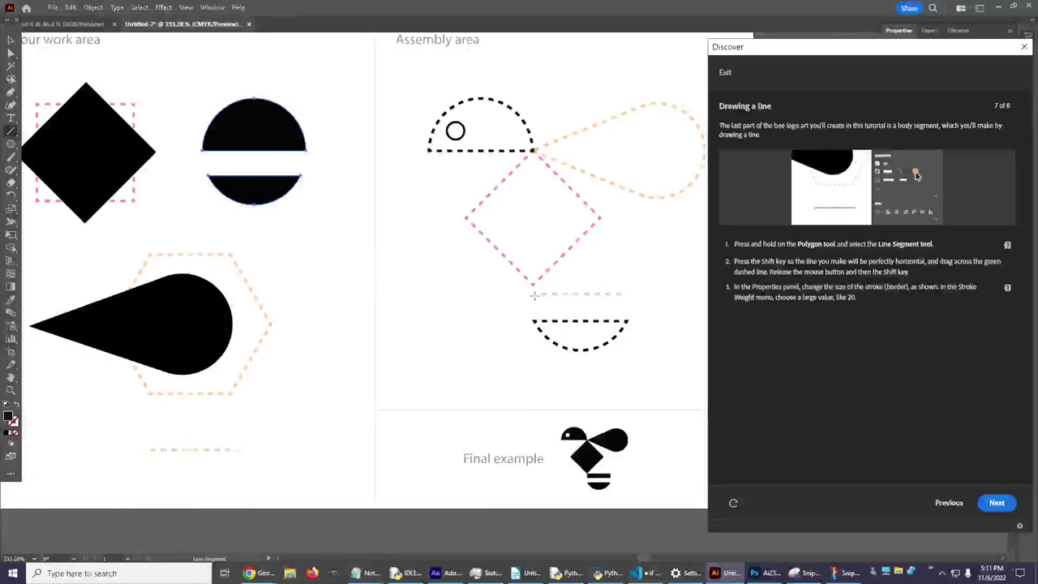
# Draw a horizontal line across the green dashed guide and move the Discover panel left.
pyautogui.moveTo(534, 294)
pyautogui.mouseDown()
pyautogui.moveTo(645, 294)
pyautogui.moveTo(626, 293)
pyautogui.mouseUp()
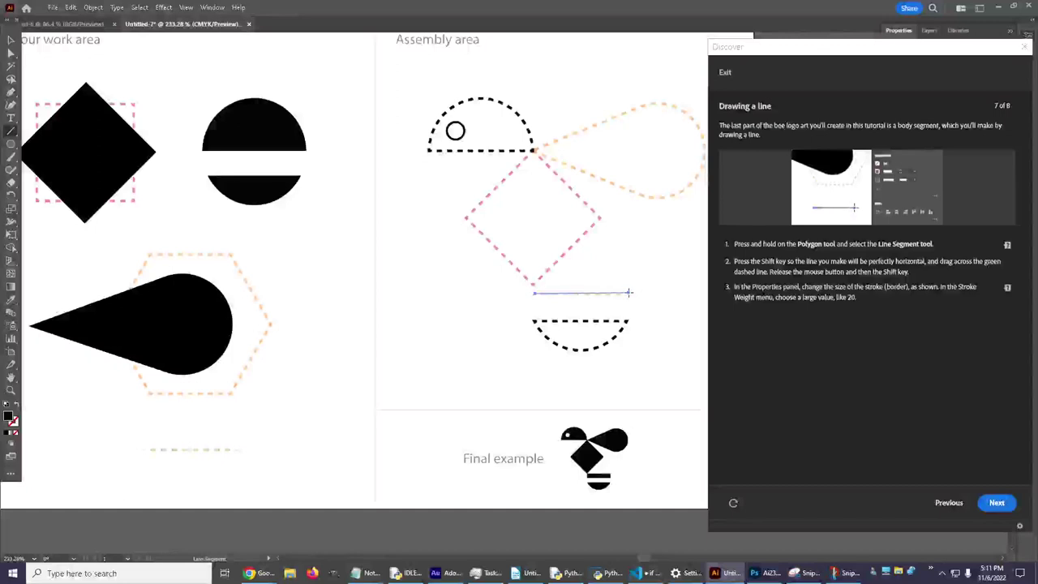
pyautogui.moveTo(629, 293); pyautogui.dragTo(631, 292)
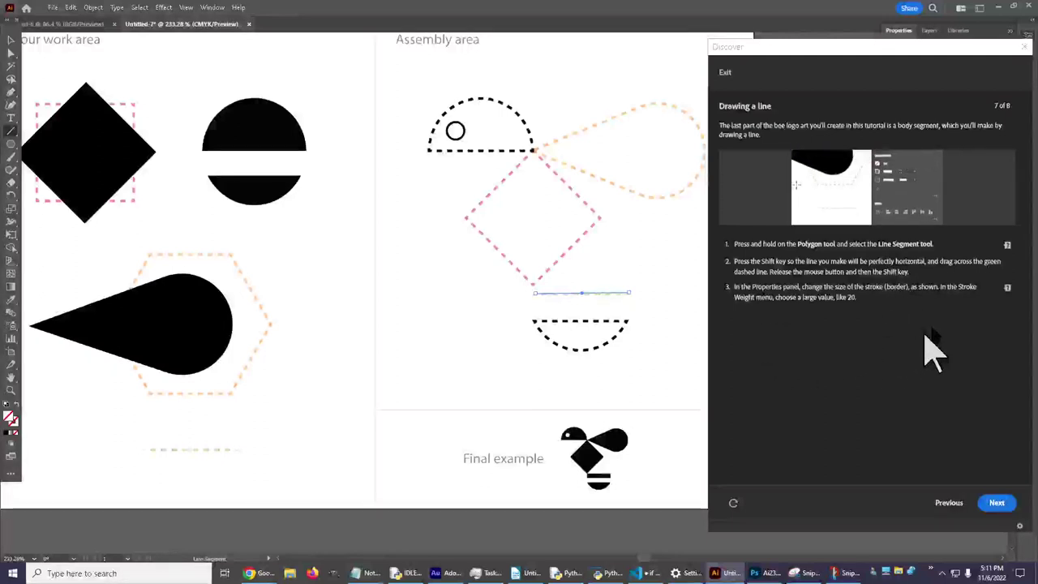
pyautogui.moveTo(938, 50); pyautogui.dragTo(308, 35)
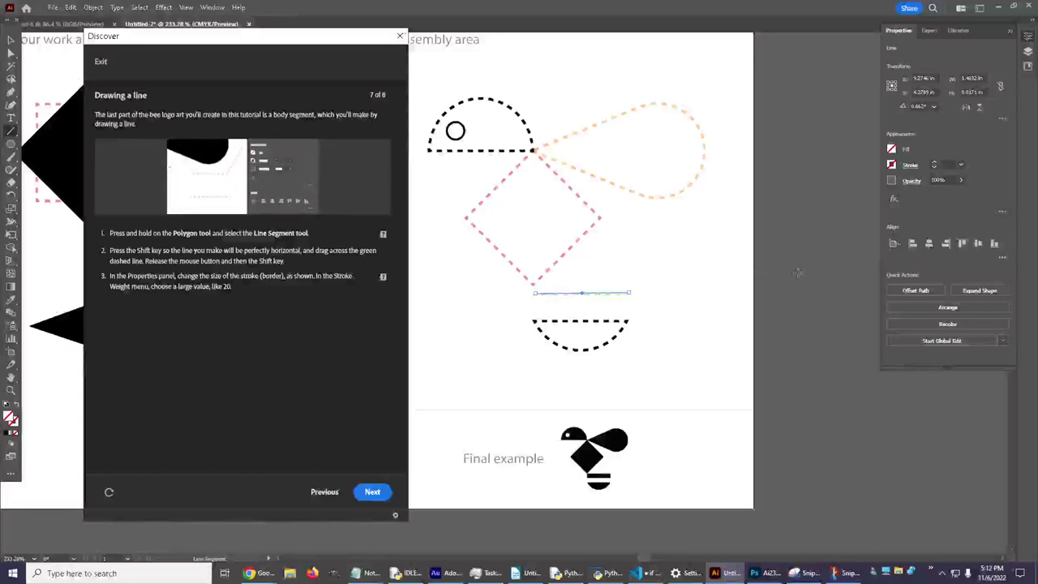
# Give the line a 20 px black stroke and advance to step 8, 'Assembling the logo'.
pyautogui.click(962, 165)
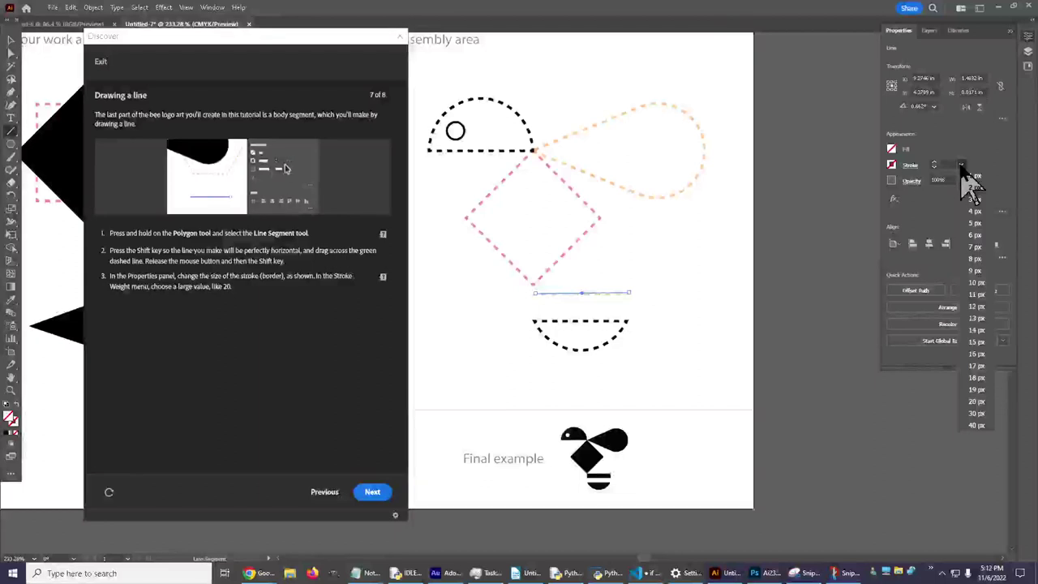
pyautogui.click(979, 402)
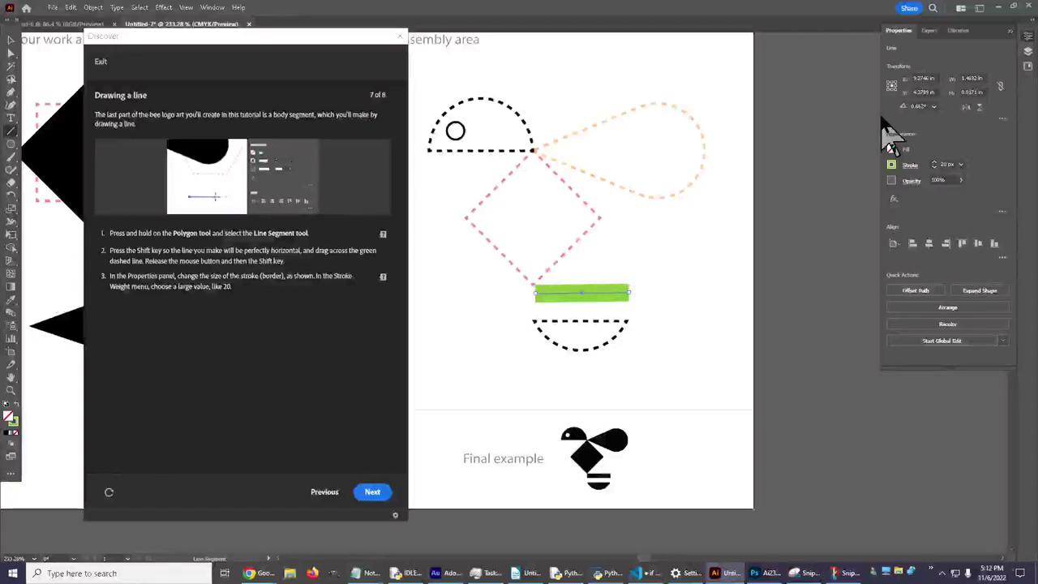
pyautogui.click(892, 169)
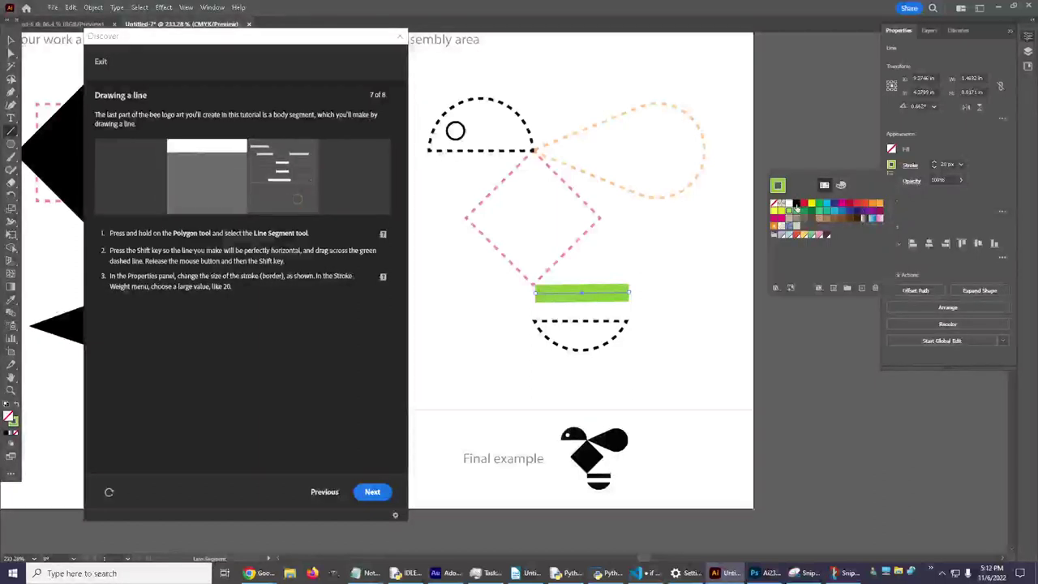
pyautogui.click(796, 204)
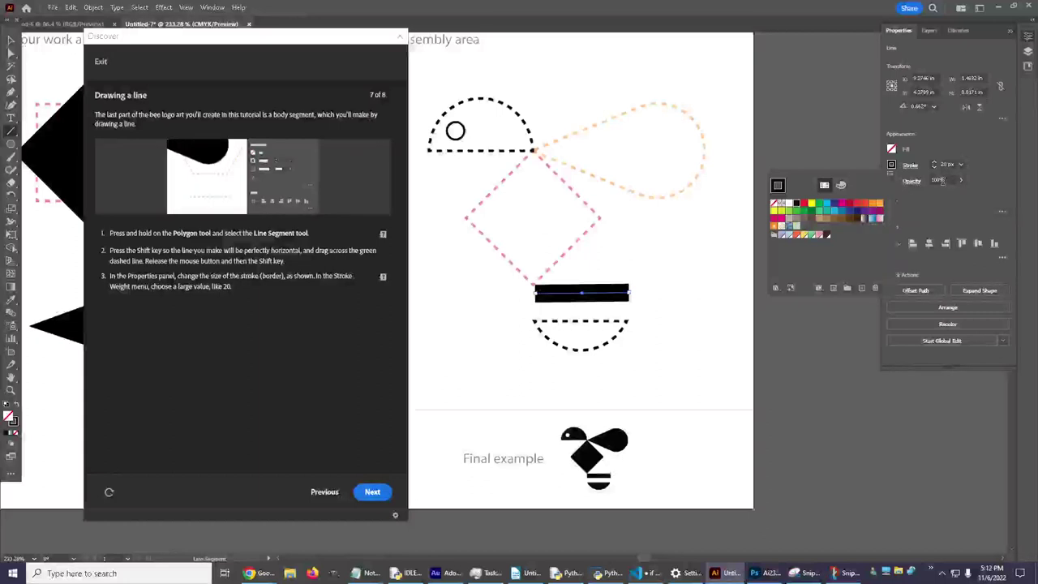
pyautogui.click(907, 170)
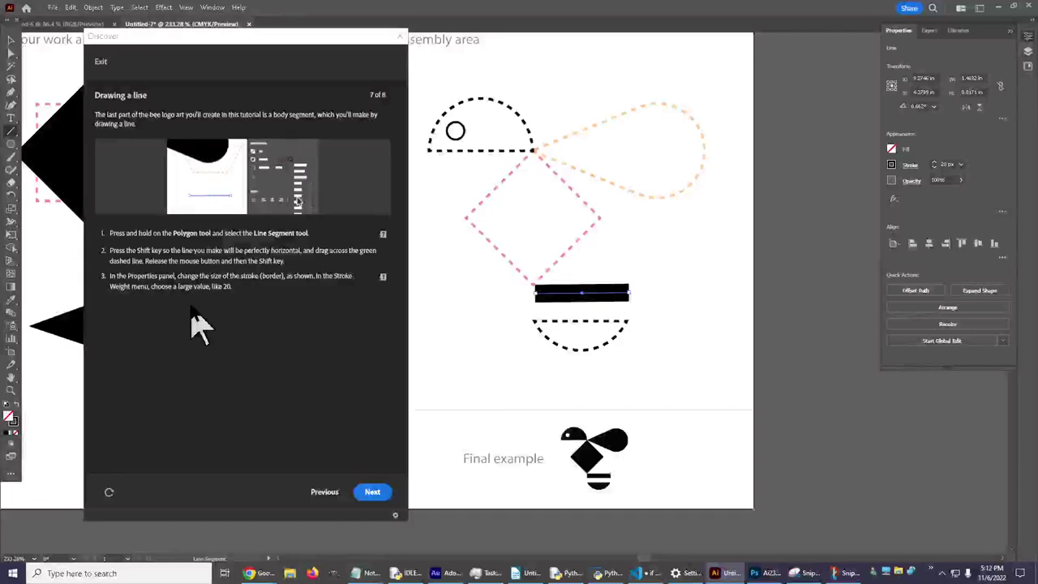
pyautogui.click(369, 491)
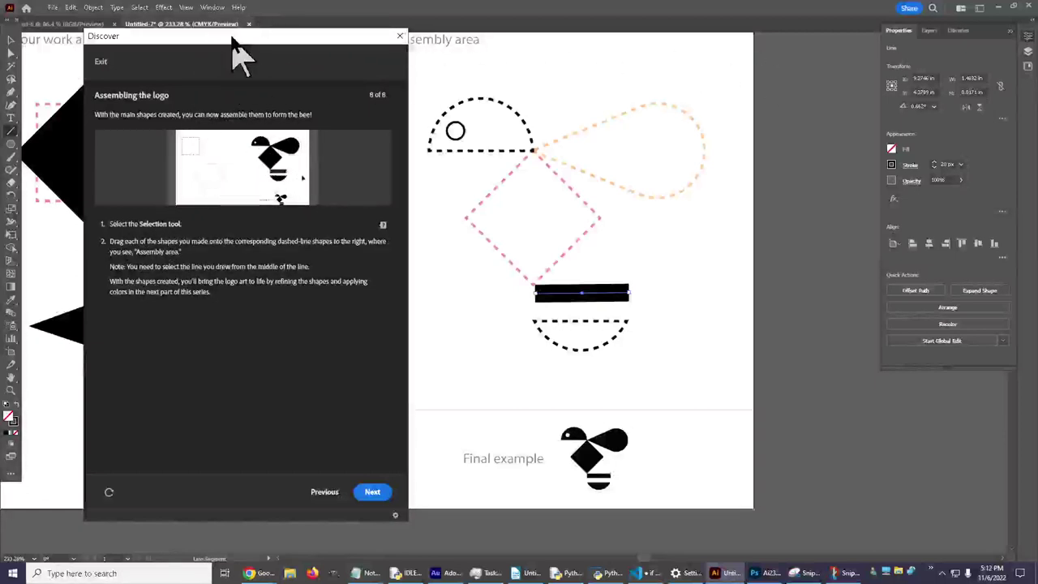
# Move the Discover panel back to the right and switch to the Selection tool.
pyautogui.moveTo(234, 42); pyautogui.dragTo(890, 53)
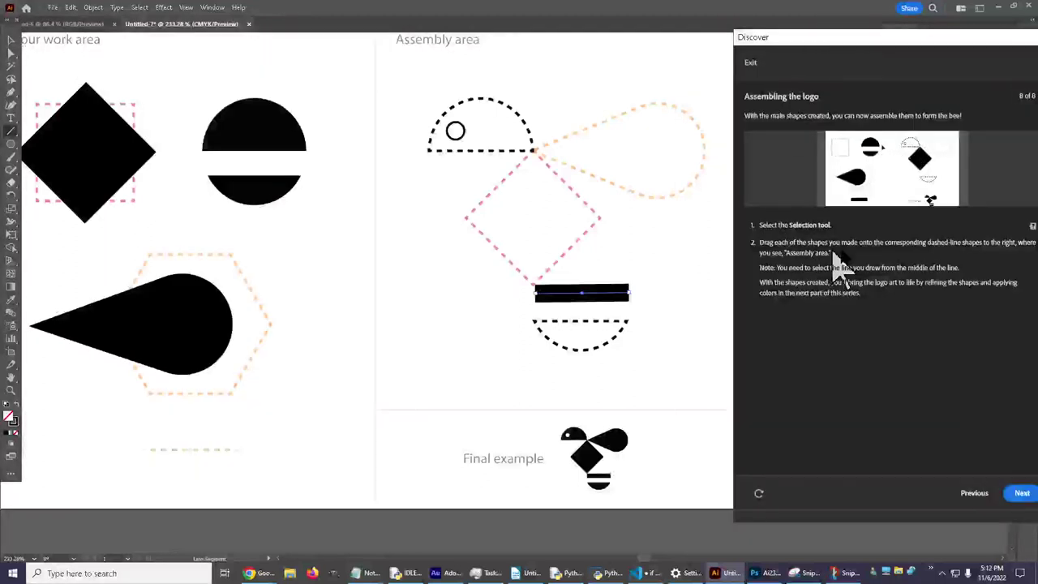
pyautogui.click(12, 38)
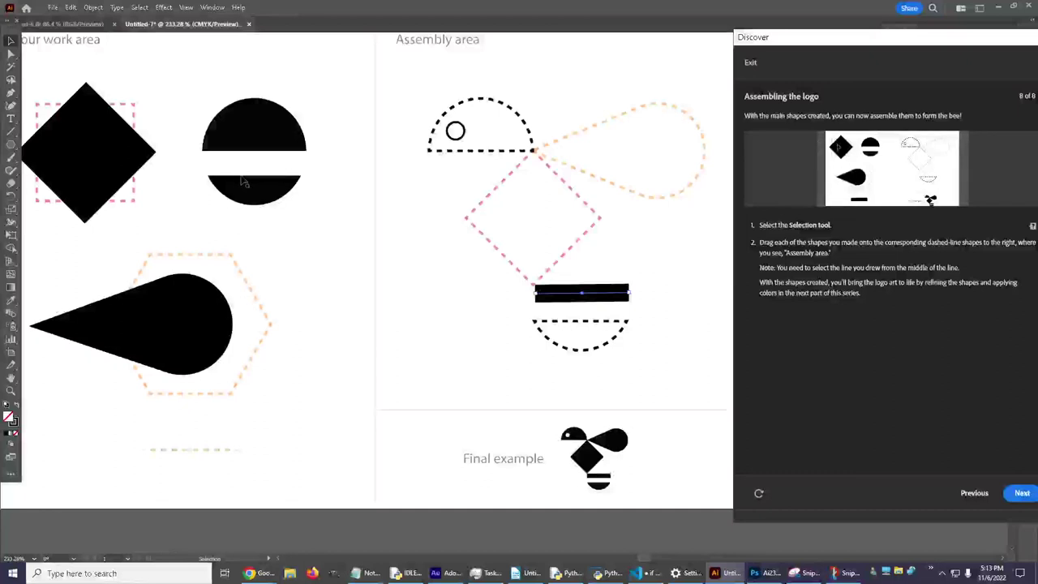
# Drag the lower half-circle, head half-circle, teardrop and diamond onto their dashed outlines.
pyautogui.moveTo(252, 198); pyautogui.dragTo(581, 337)
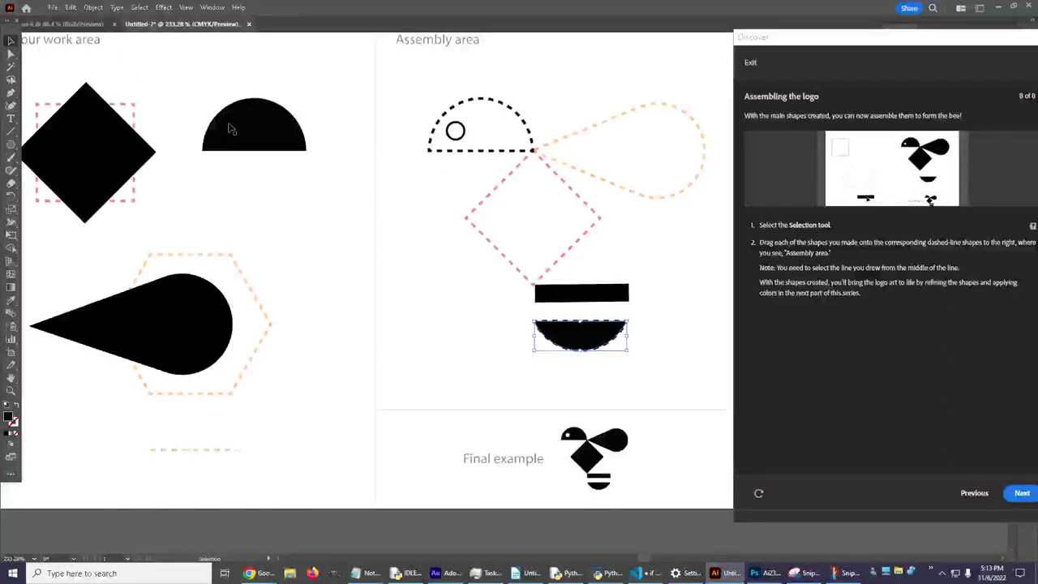
pyautogui.moveTo(229, 128); pyautogui.dragTo(448, 114)
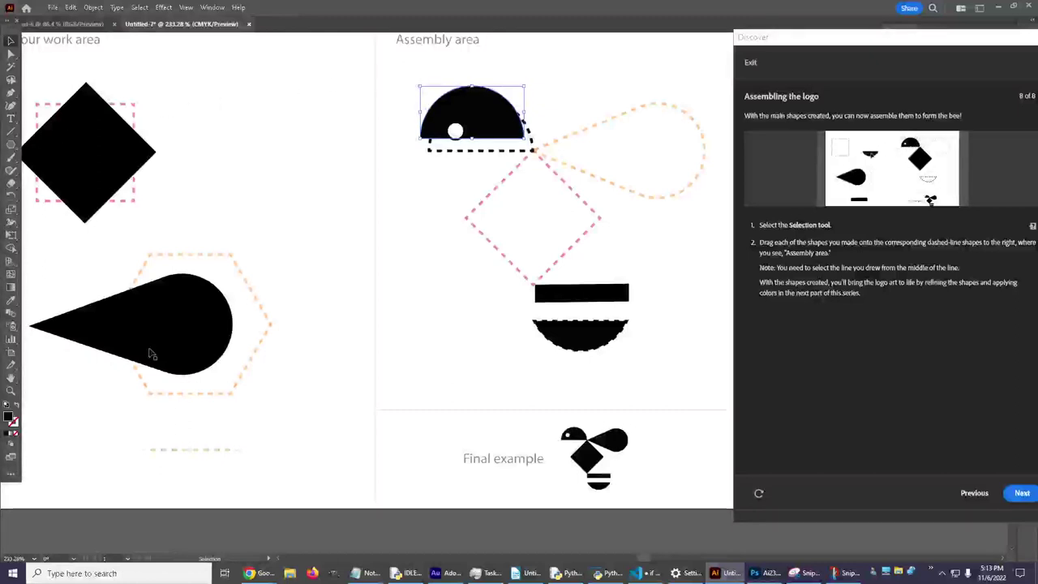
pyautogui.moveTo(152, 328); pyautogui.dragTo(631, 156)
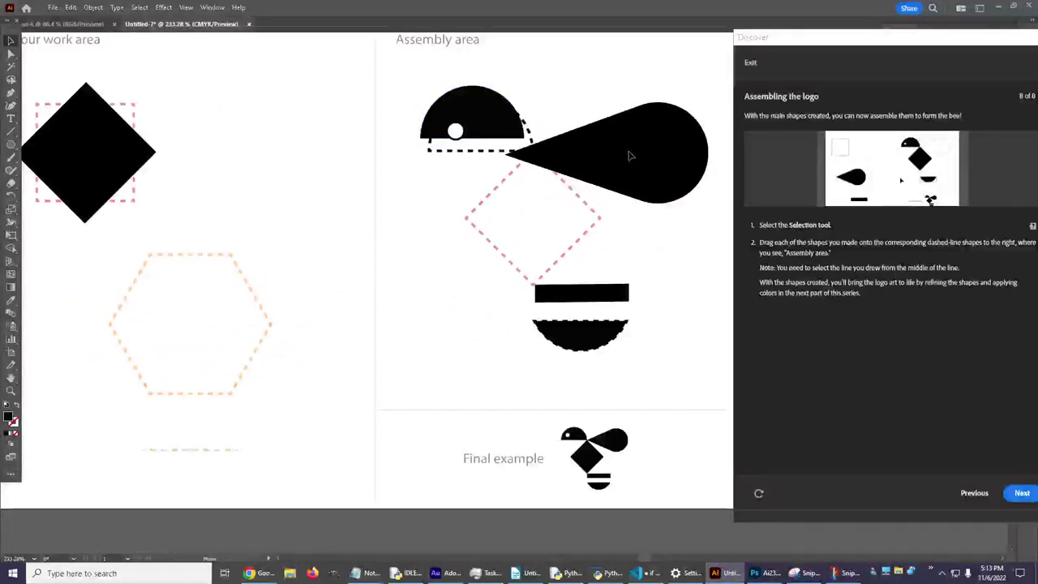
pyautogui.moveTo(84, 167); pyautogui.dragTo(524, 216)
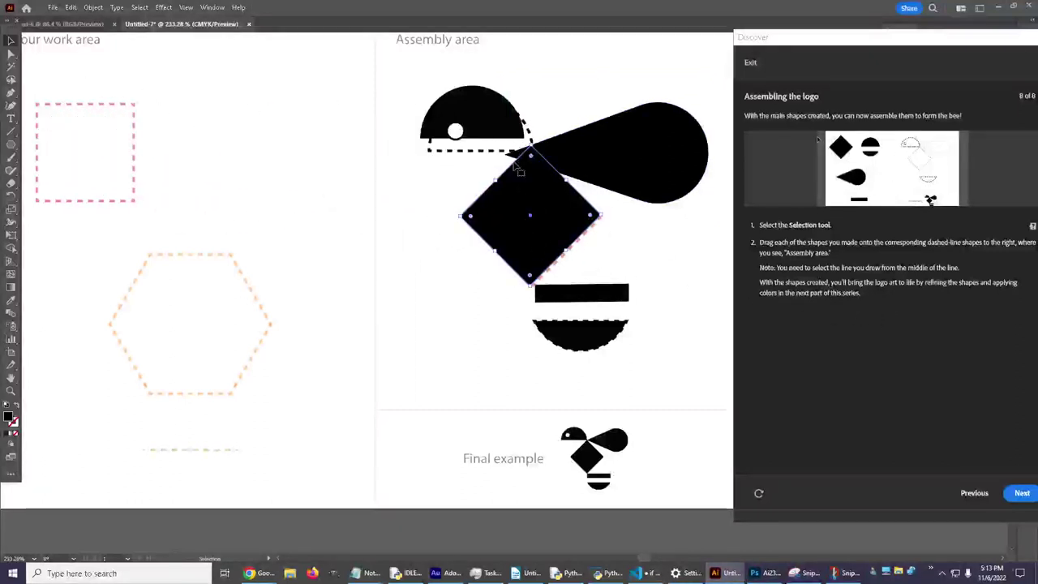
# Nudge the teardrop and the diamond to line up with their dashed outlines.
pyautogui.click(607, 154)
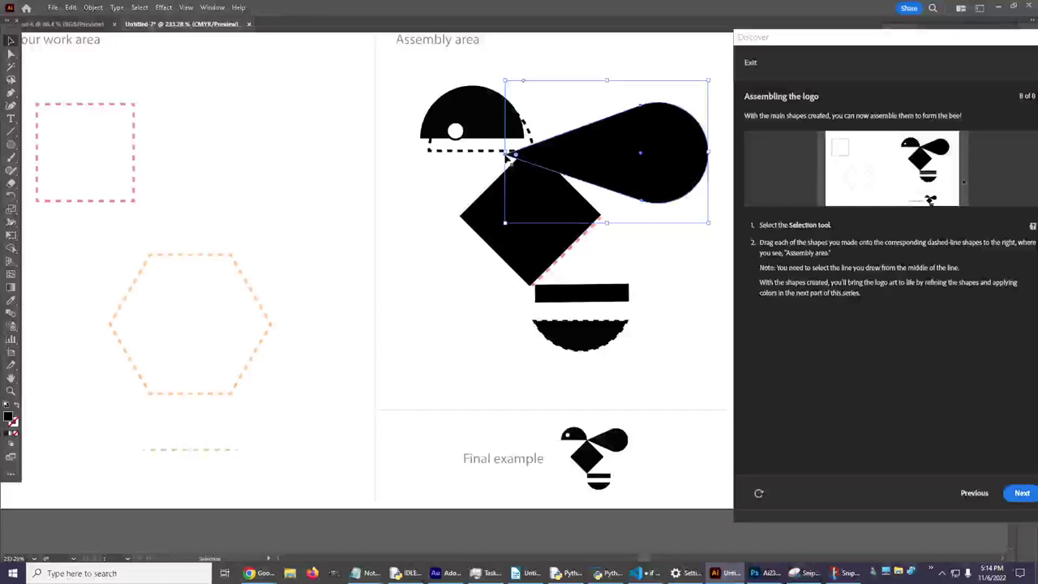
pyautogui.moveTo(506, 156); pyautogui.dragTo(510, 153)
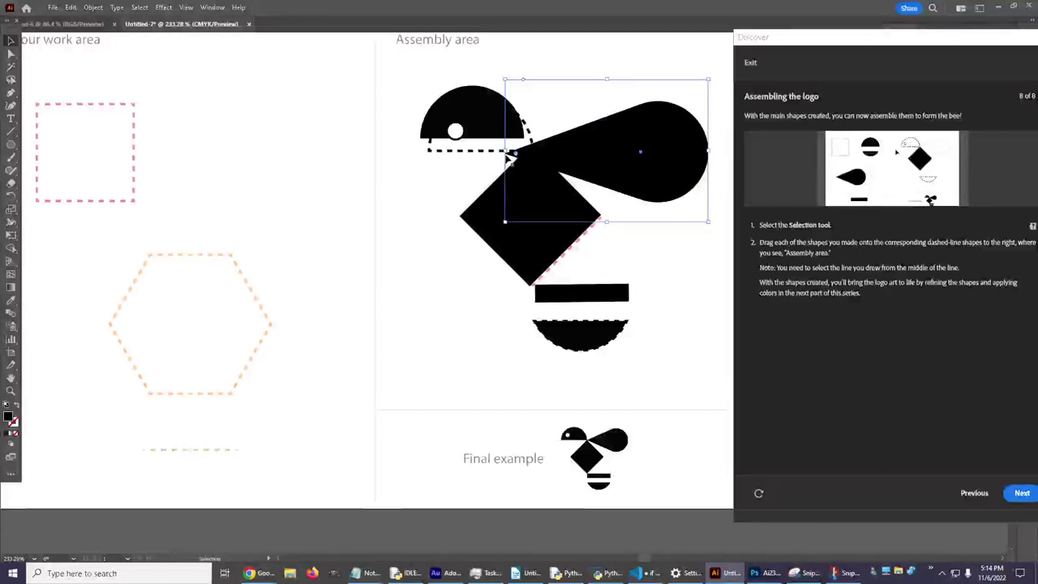
pyautogui.moveTo(530, 250); pyautogui.dragTo(533, 255)
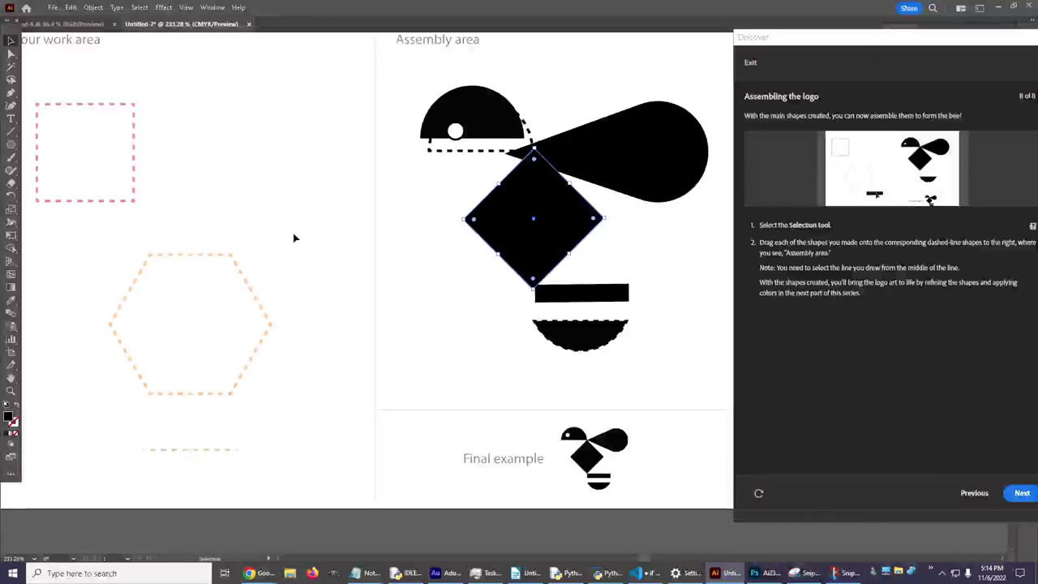
pyautogui.click(653, 180)
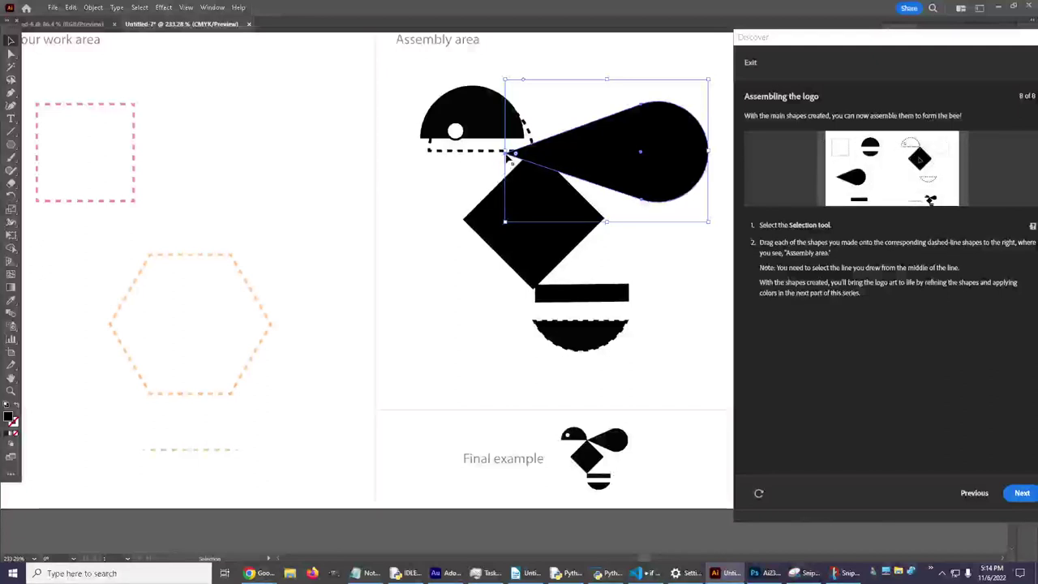
pyautogui.moveTo(507, 158); pyautogui.dragTo(509, 159)
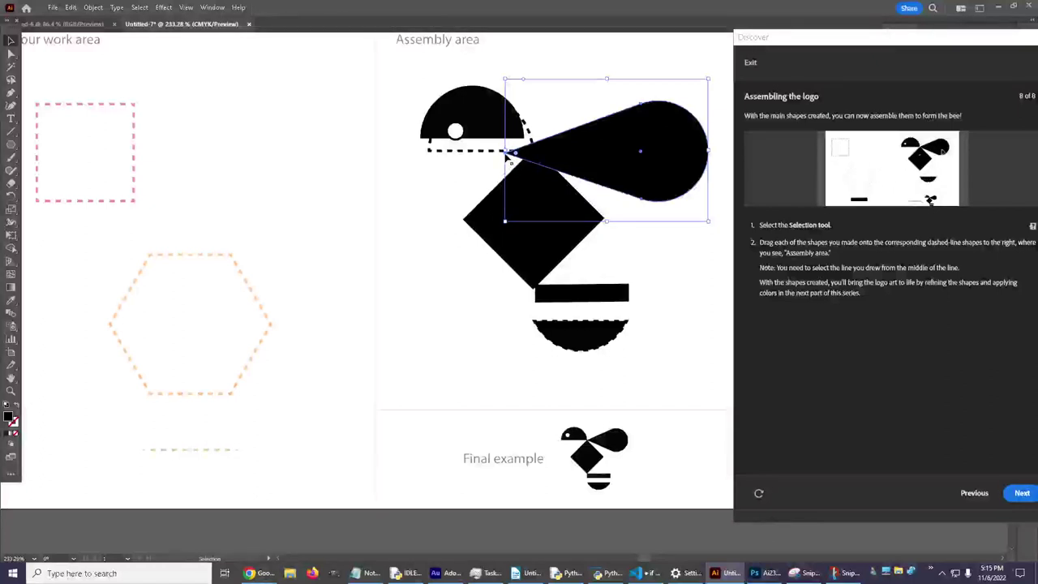
pyautogui.moveTo(506, 156); pyautogui.dragTo(503, 151)
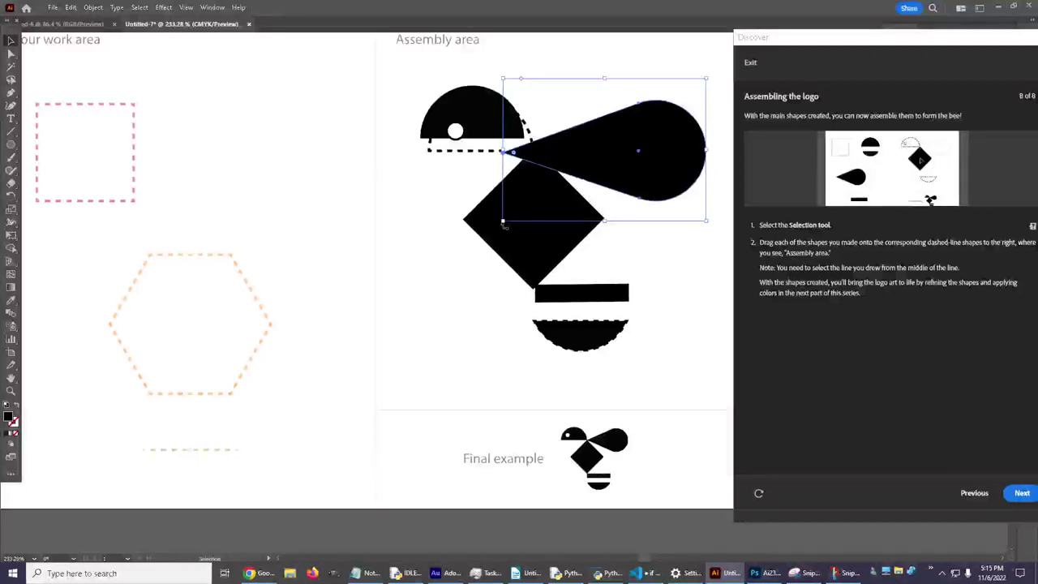
# Move and resize the teardrop wing so its tip meets the diamond, then deselect.
pyautogui.click(527, 146)
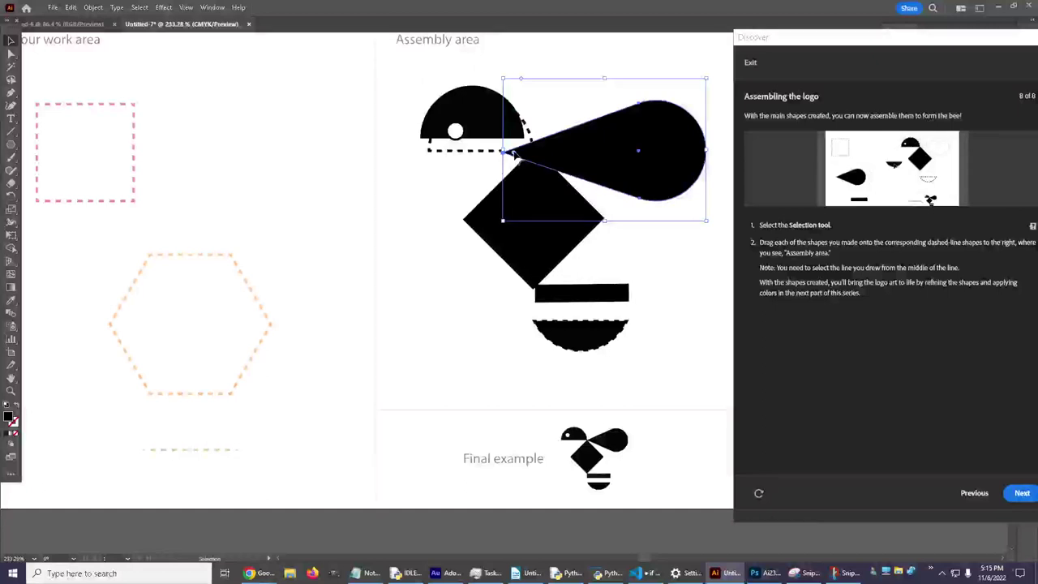
pyautogui.moveTo(512, 153); pyautogui.dragTo(523, 154)
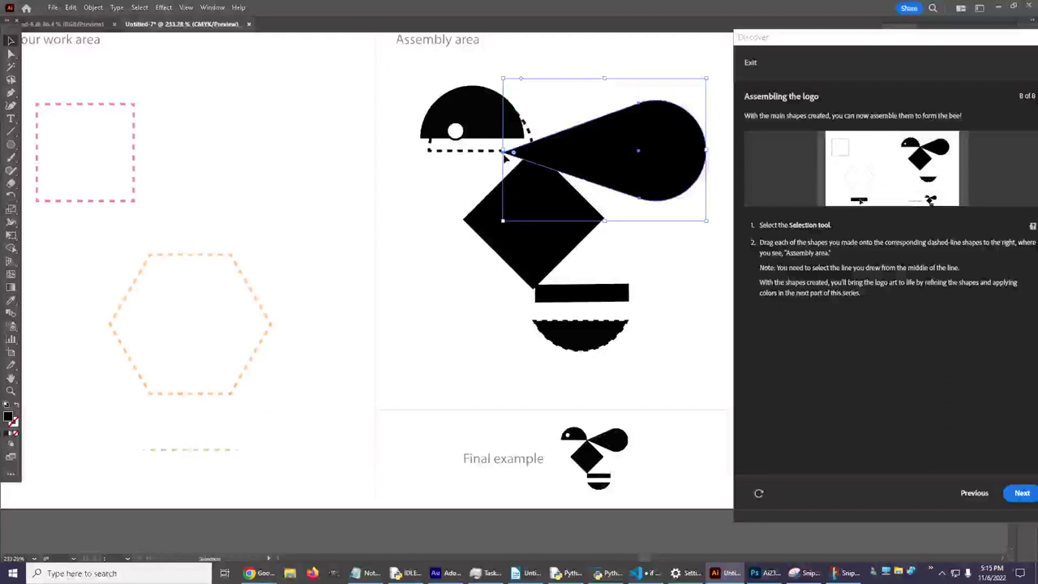
pyautogui.moveTo(505, 159); pyautogui.dragTo(553, 109)
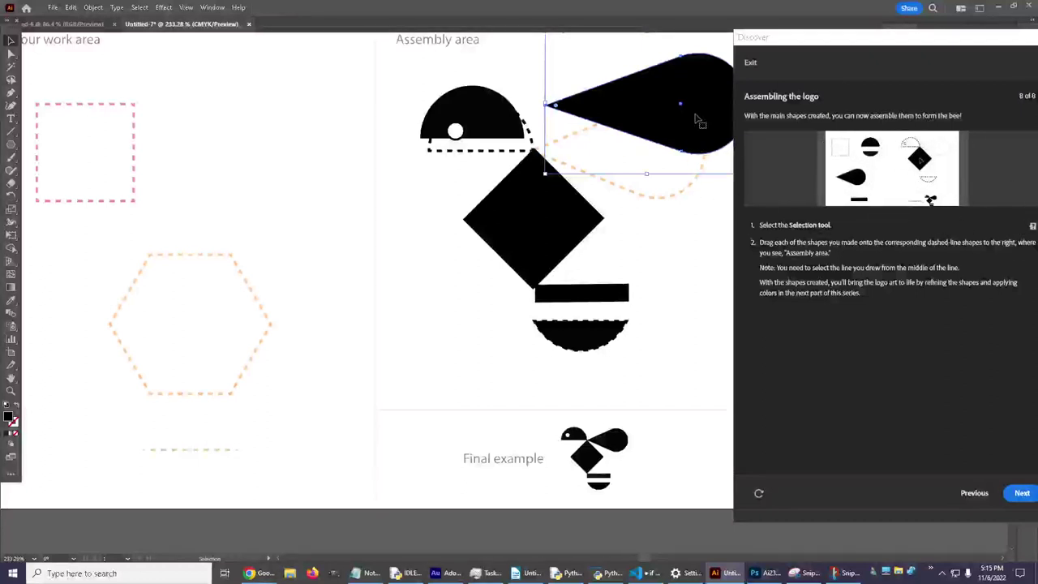
pyautogui.moveTo(653, 116); pyautogui.dragTo(610, 156)
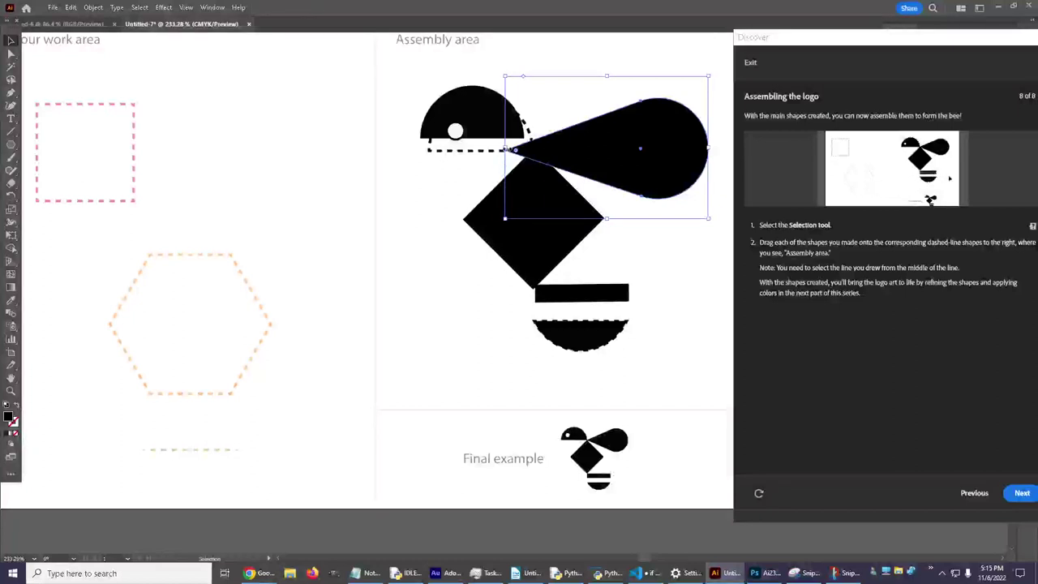
pyautogui.moveTo(505, 150); pyautogui.dragTo(525, 155)
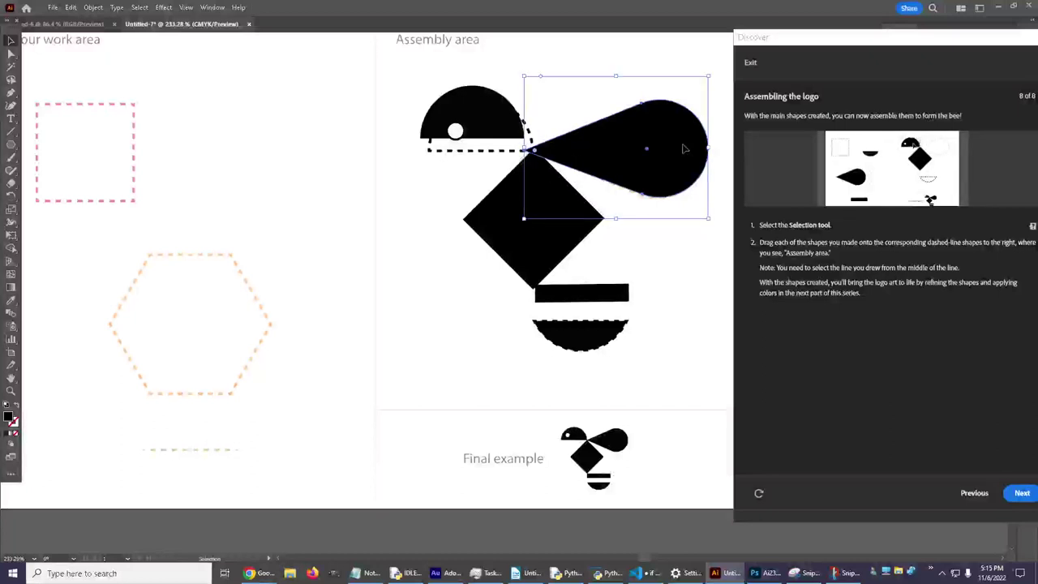
pyautogui.moveTo(683, 148); pyautogui.dragTo(684, 150)
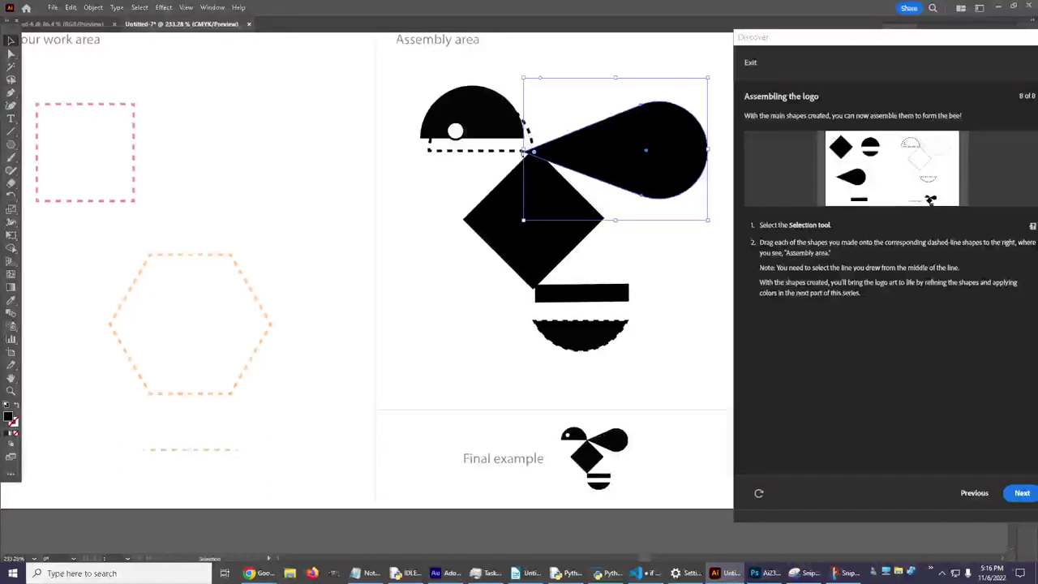
pyautogui.moveTo(529, 151); pyautogui.dragTo(529, 151)
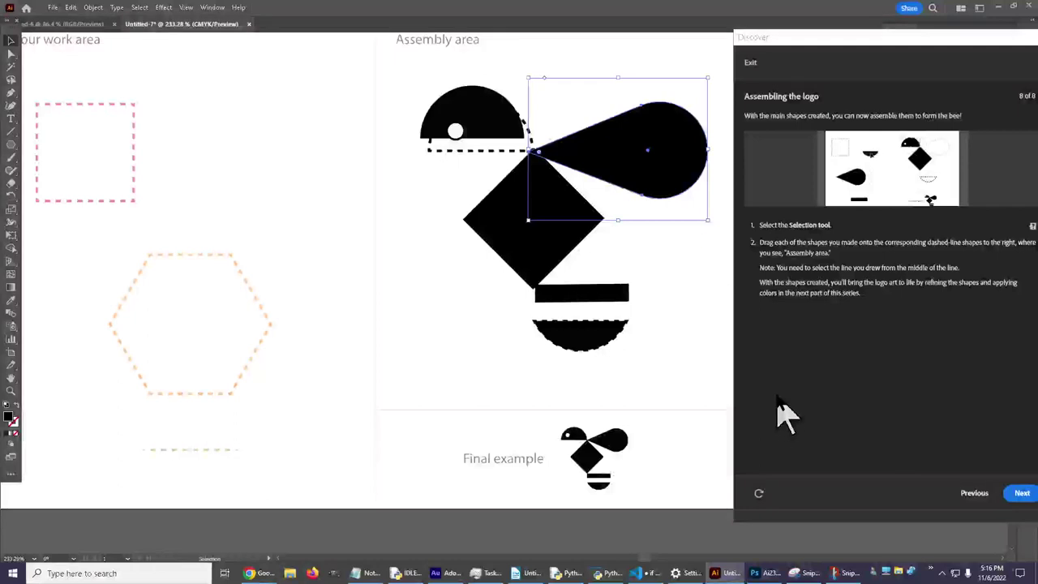
pyautogui.click(651, 357)
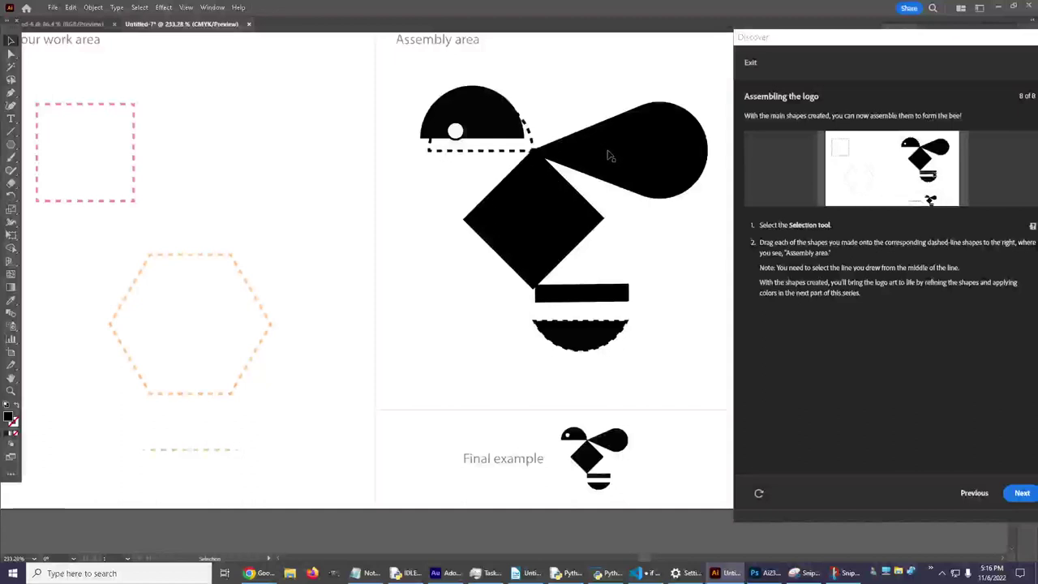
# Nudge the teardrop wing and adjust its left and right sides until it covers its dashed guide.
pyautogui.moveTo(612, 150); pyautogui.dragTo(611, 152)
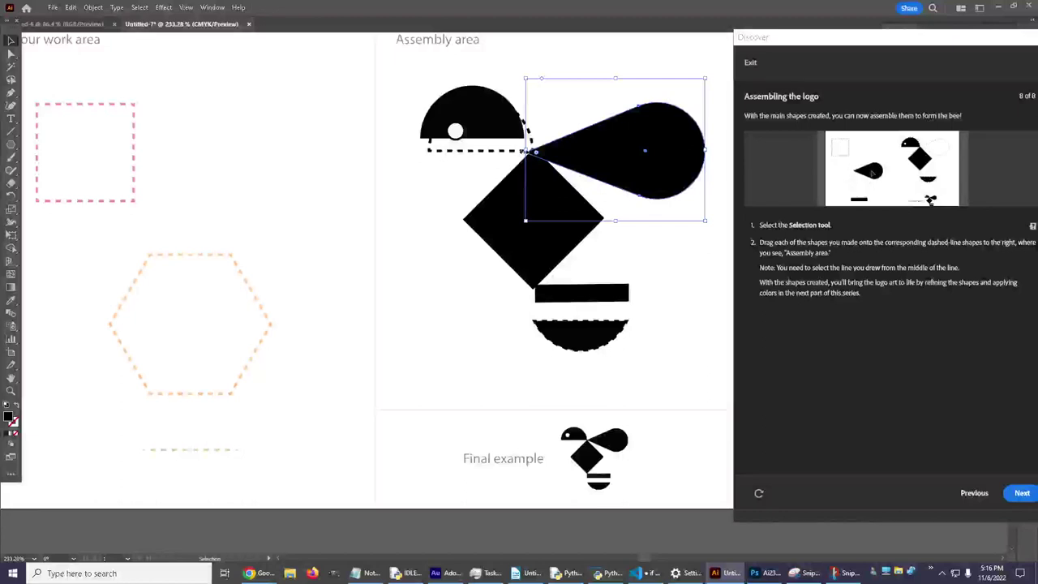
pyautogui.moveTo(525, 150); pyautogui.dragTo(533, 151)
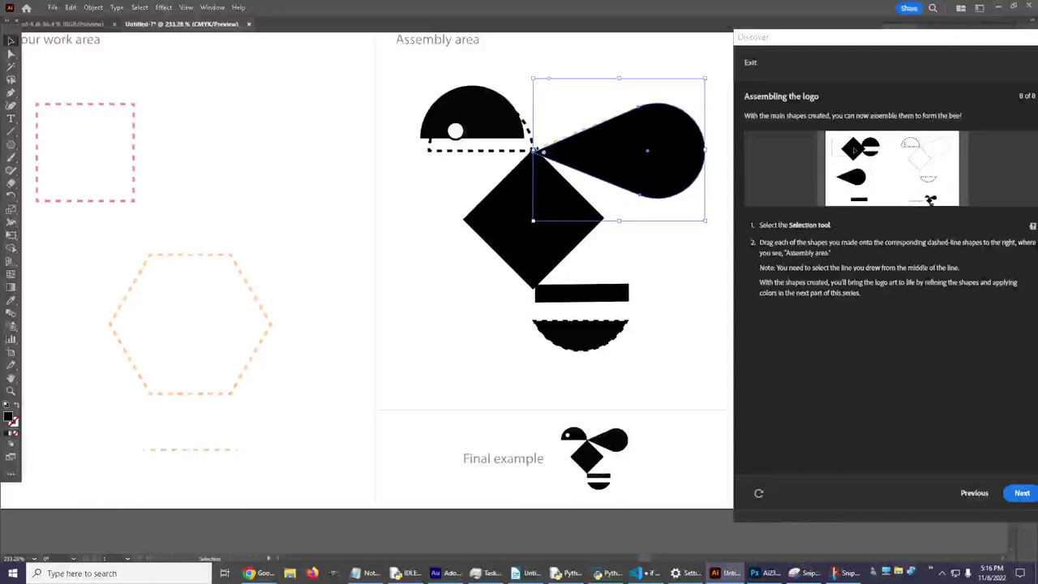
pyautogui.moveTo(614, 149); pyautogui.dragTo(613, 157)
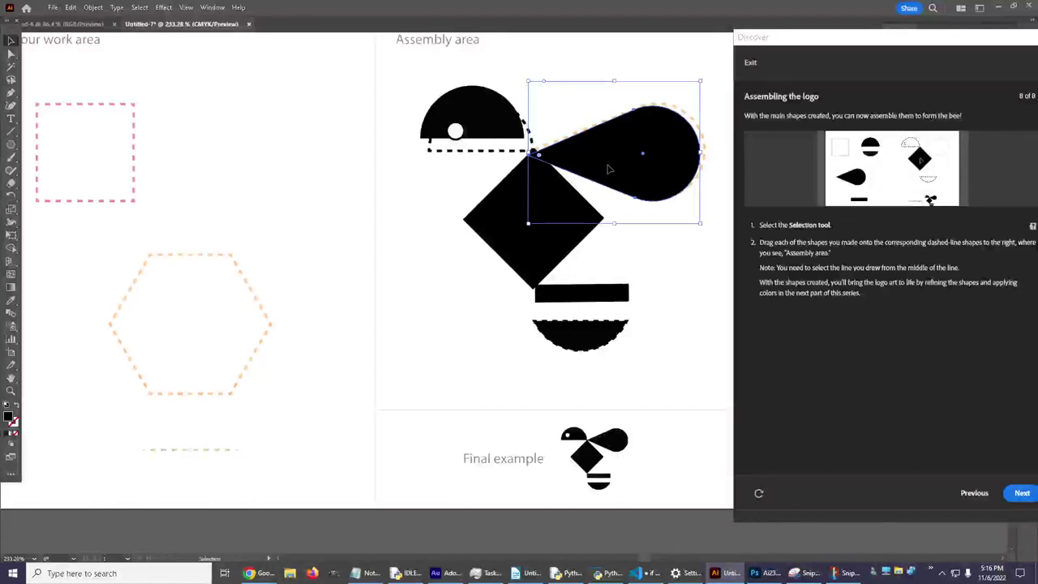
pyautogui.moveTo(608, 169); pyautogui.dragTo(618, 169)
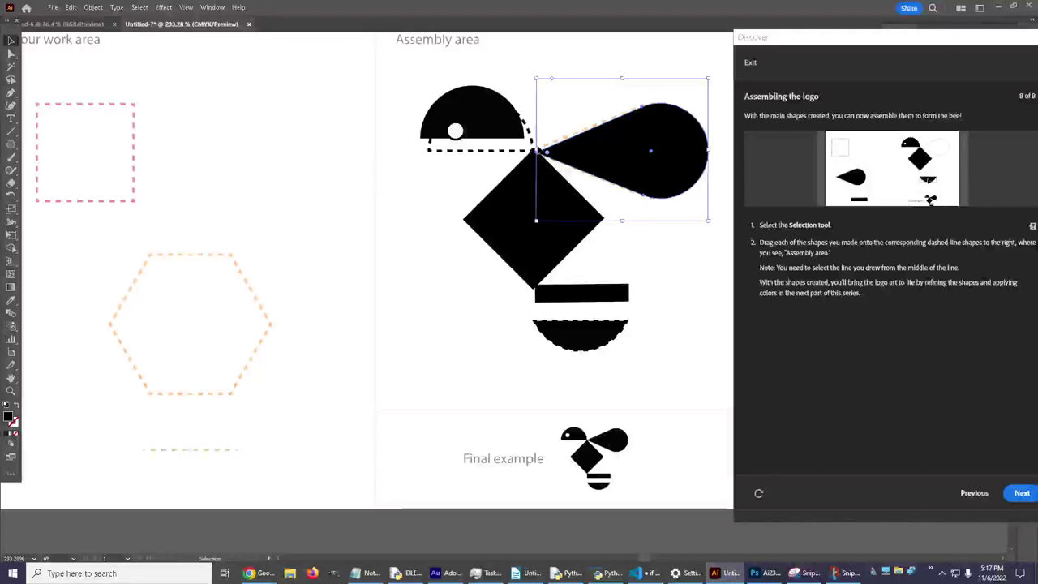
pyautogui.moveTo(536, 150); pyautogui.dragTo(581, 150)
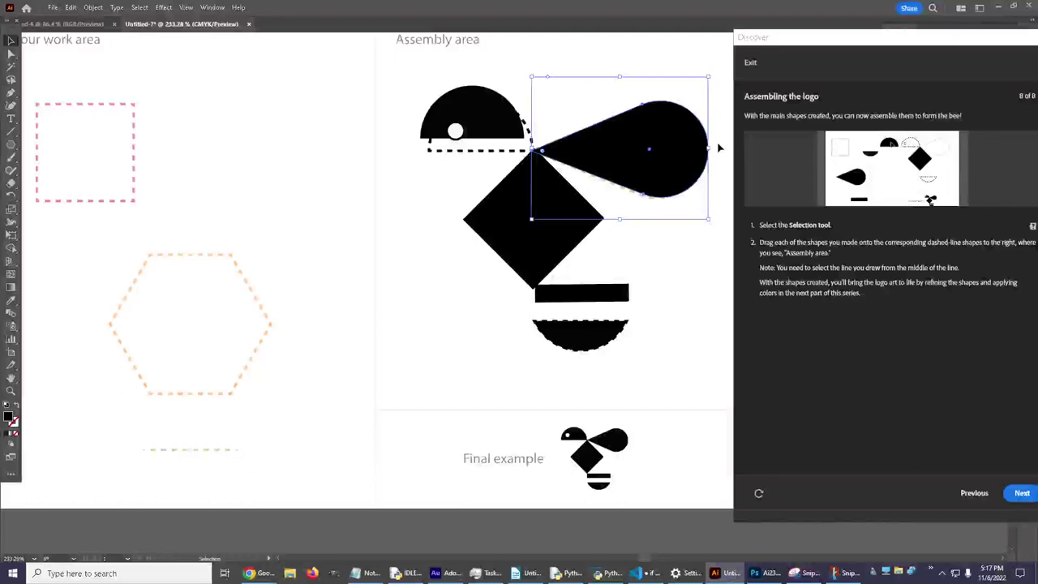
pyautogui.moveTo(708, 149)
pyautogui.mouseDown()
pyautogui.moveTo(719, 156)
pyautogui.moveTo(707, 165)
pyautogui.mouseUp()
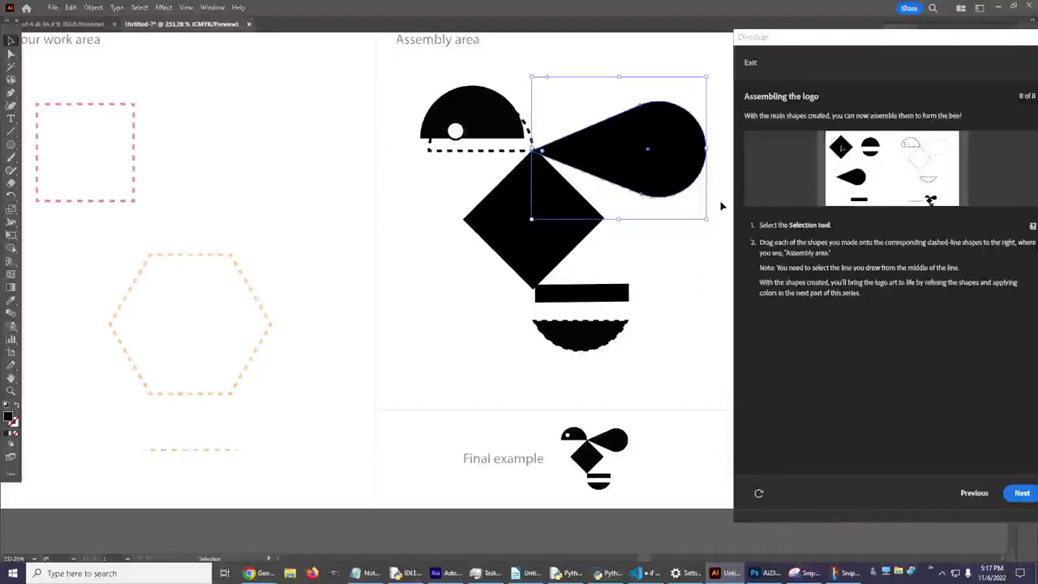
pyautogui.moveTo(681, 152); pyautogui.dragTo(679, 150)
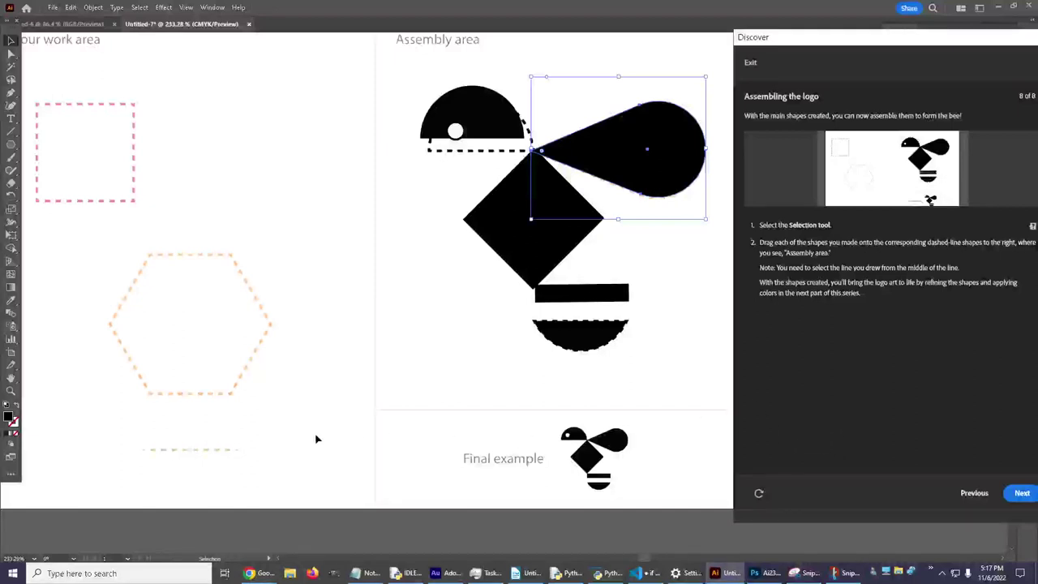
pyautogui.click(698, 324)
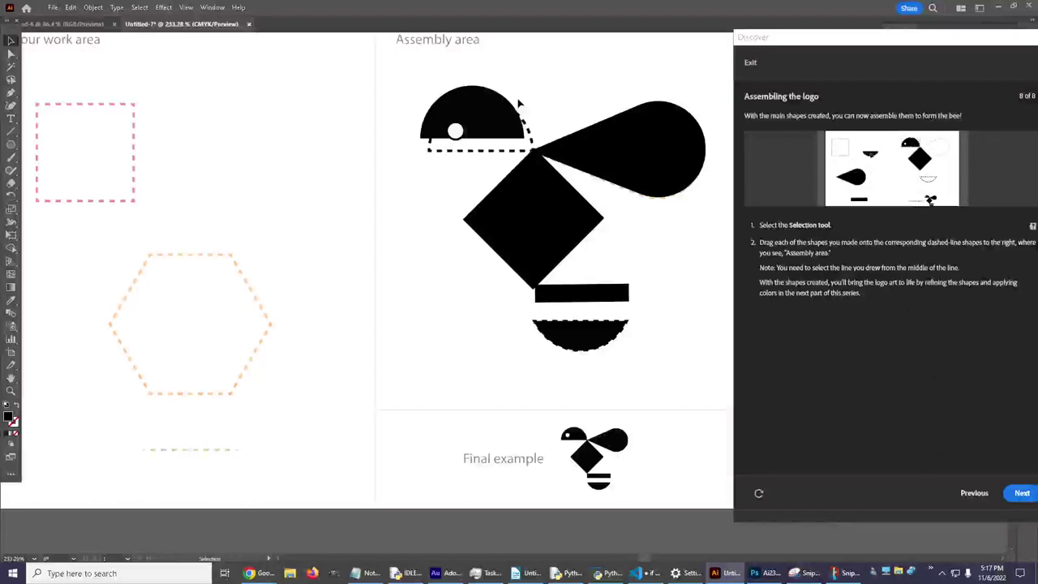
# Settle the half-circle head on its outline and finish the 'Build your logo with basic shapes' tutorial.
pyautogui.moveTo(482, 128); pyautogui.dragTo(490, 139)
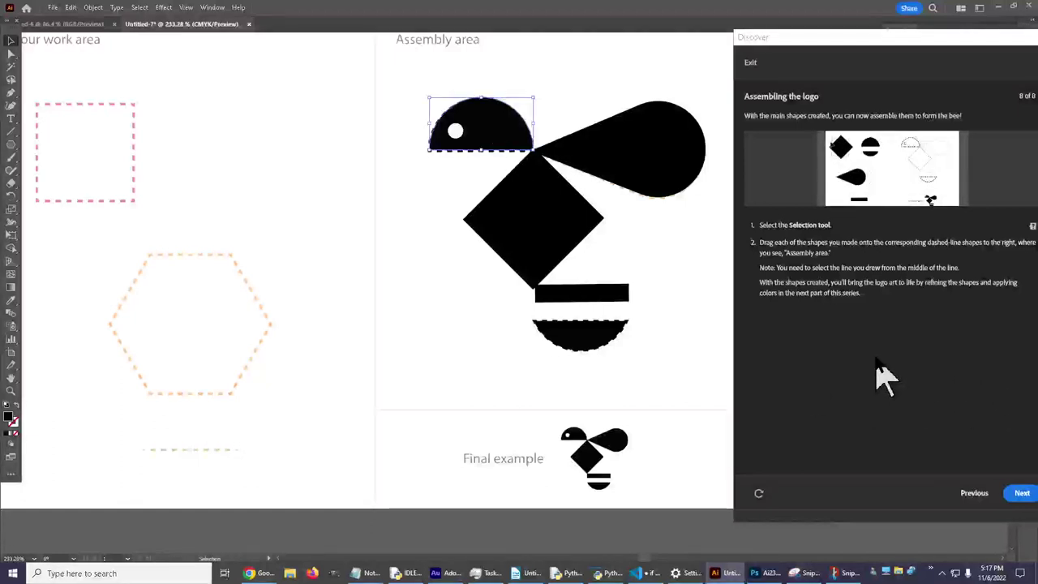
pyautogui.click(710, 403)
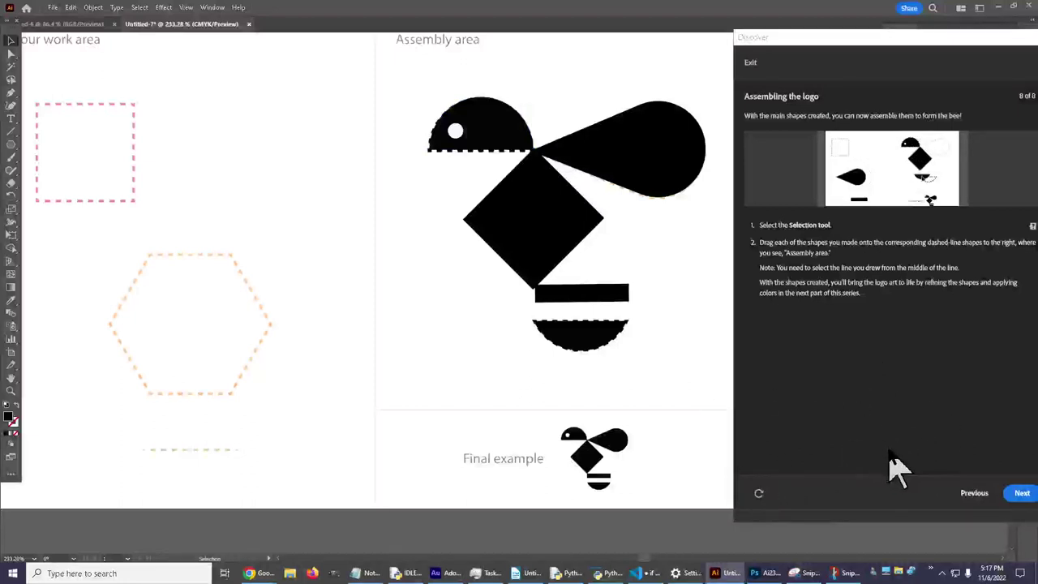
pyautogui.click(1021, 493)
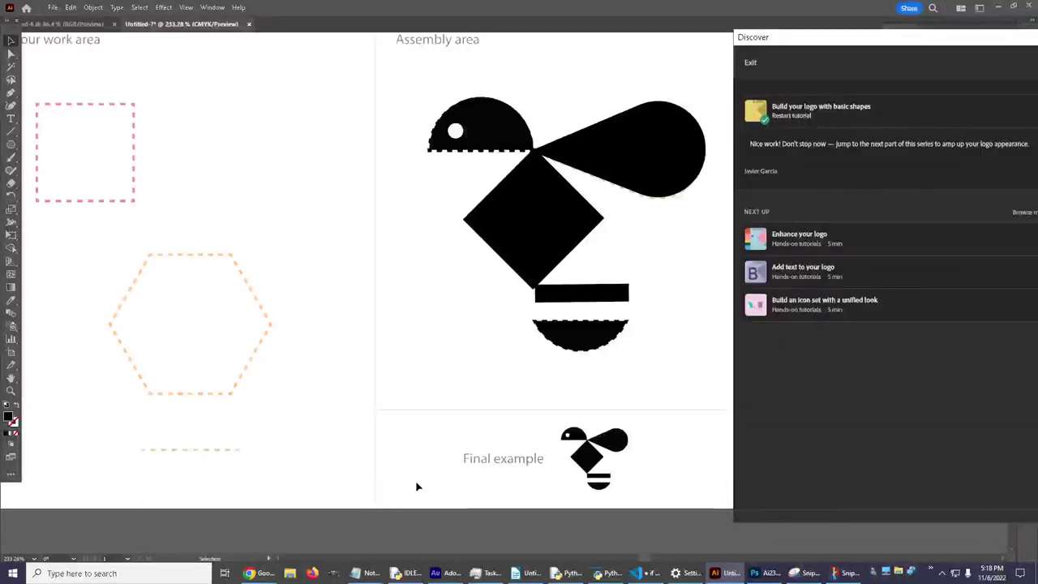